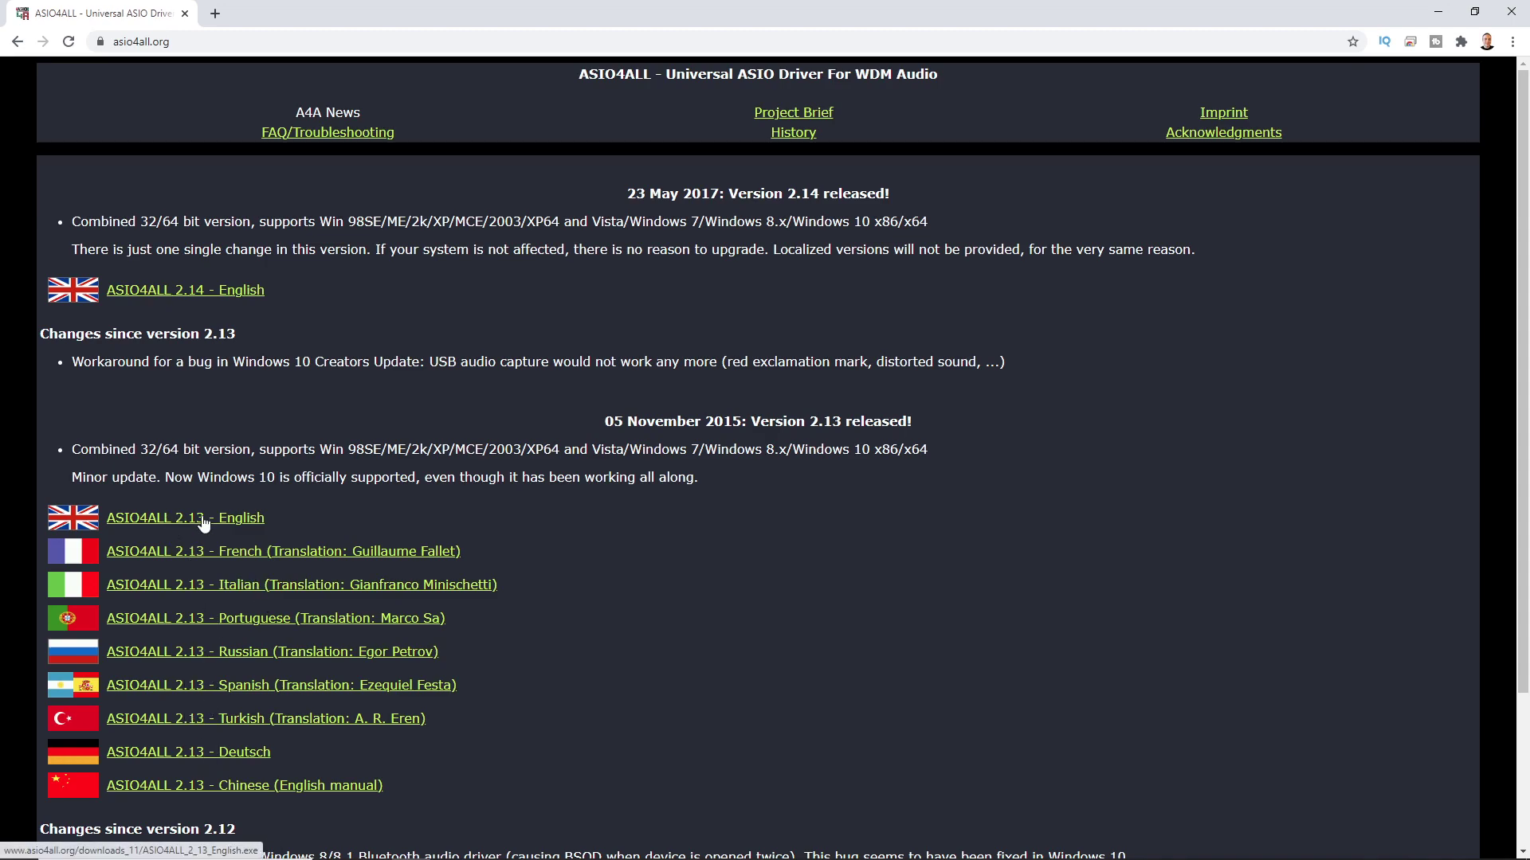
Step: Open the 'ASIO4ALL 2.14 - English' download link in a new Chrome tab
left_click(163, 295)
right_click(172, 294)
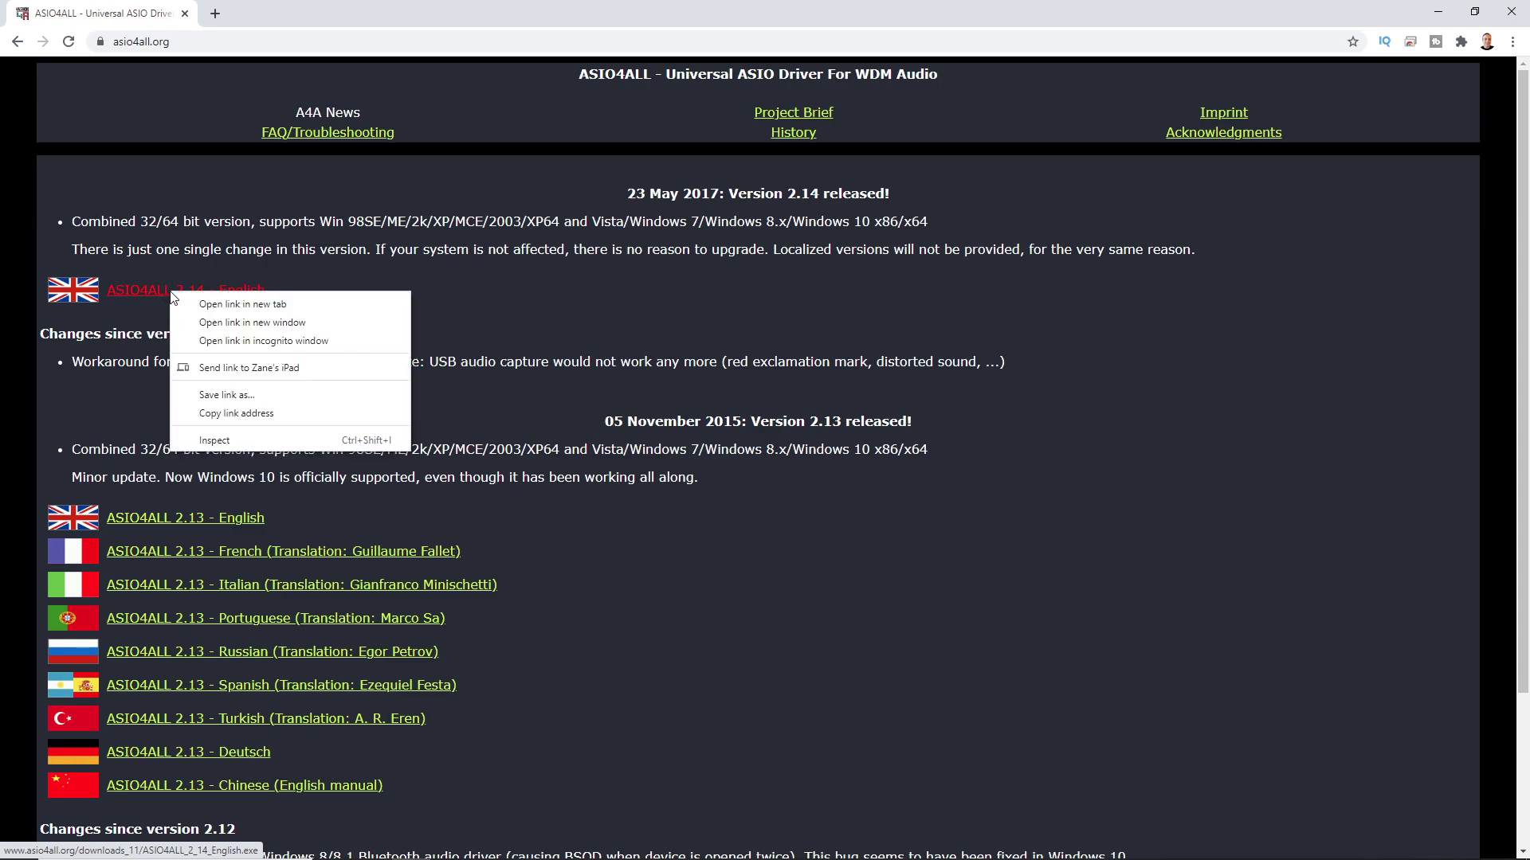
left_click(267, 304)
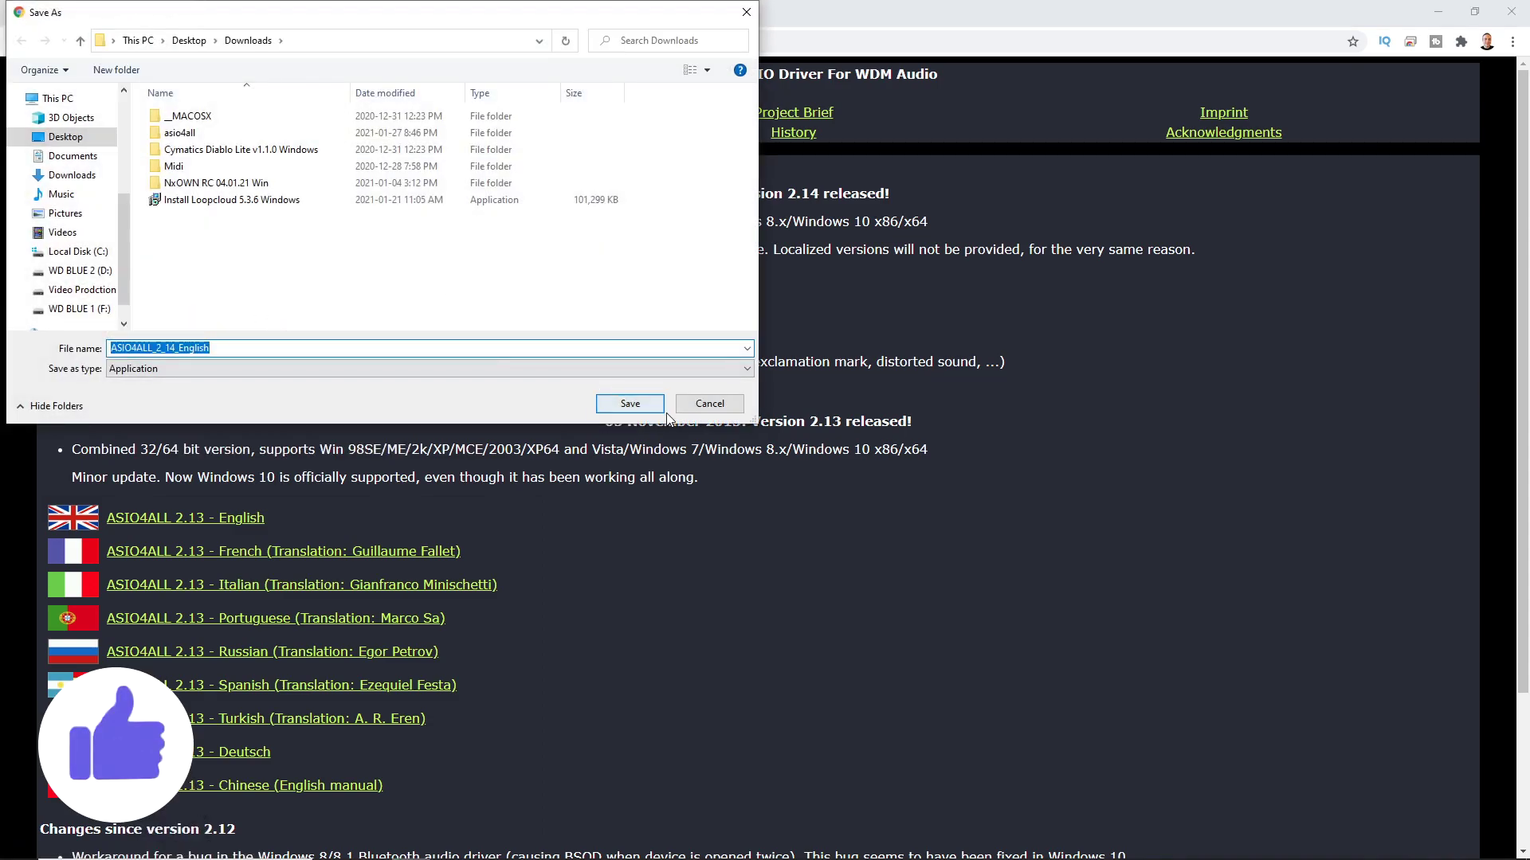
Step: Save and install ASIO4ALL 2.14, accepting the license, default components and default folder
left_click(630, 403)
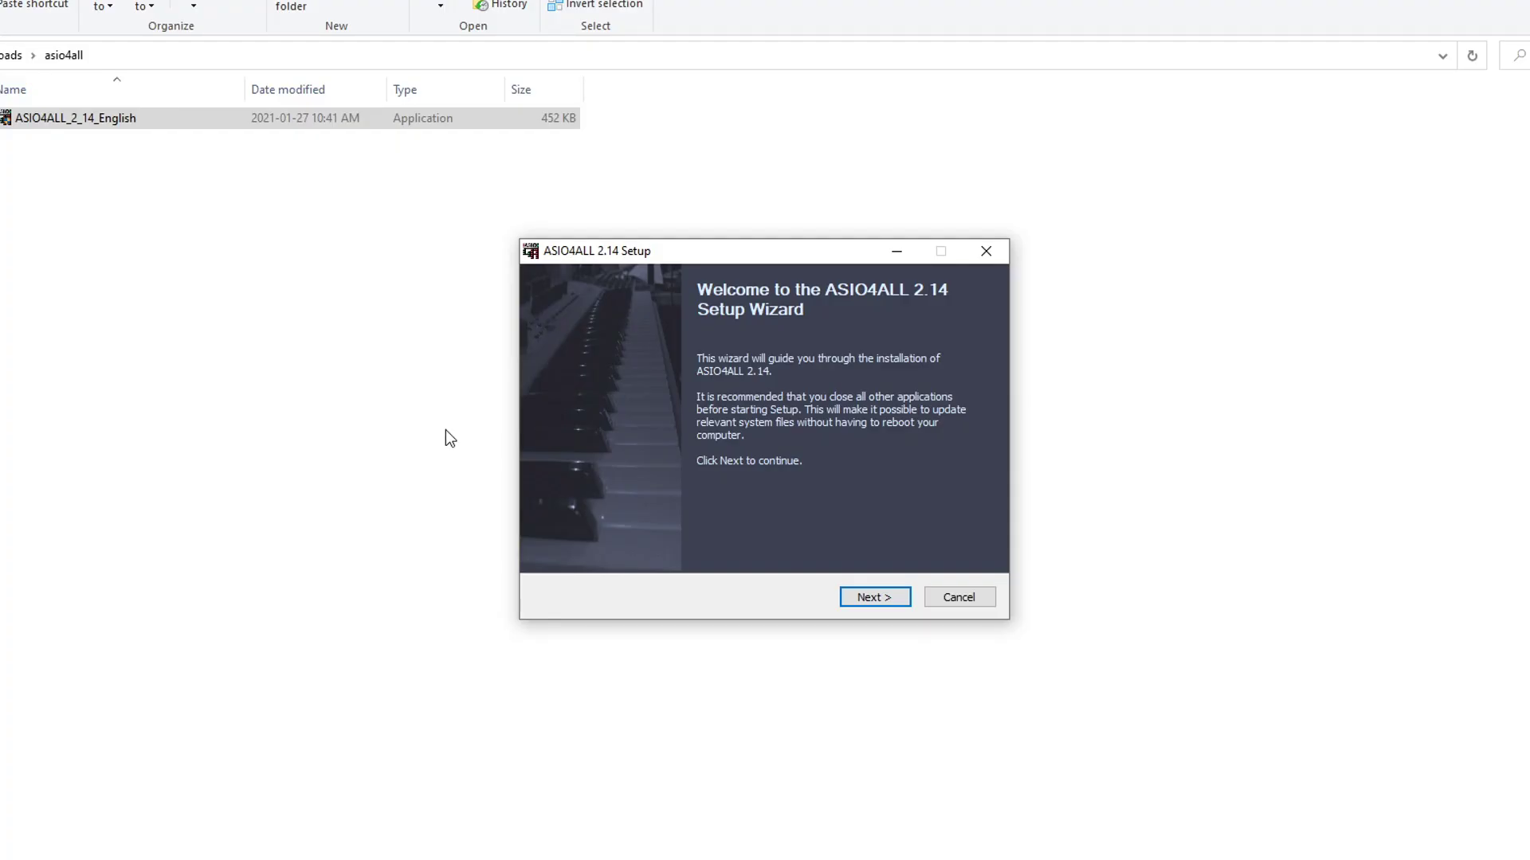
left_click(874, 597)
left_click(549, 551)
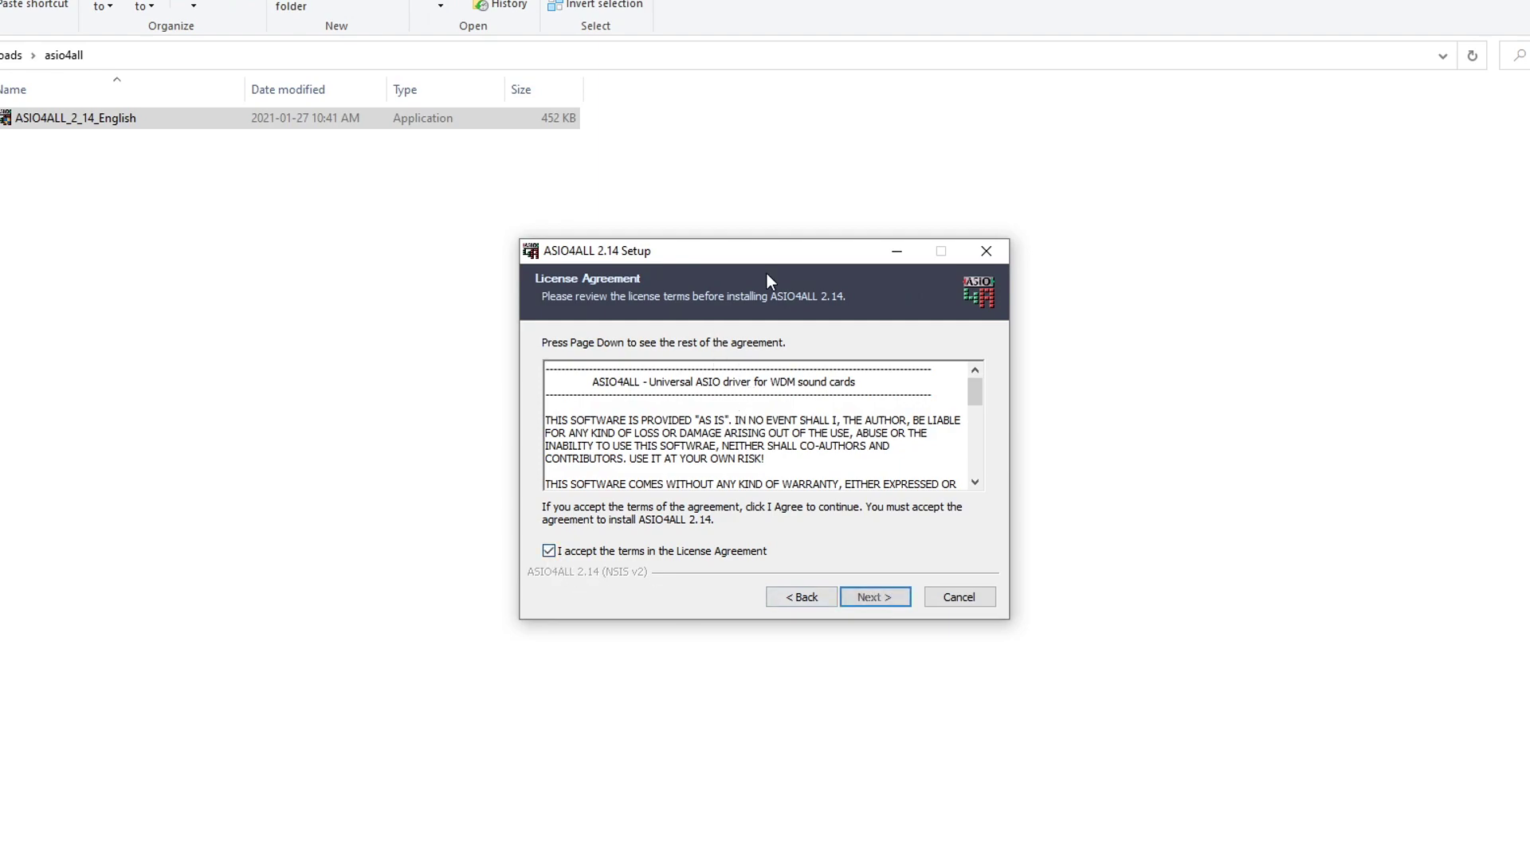
left_click(874, 596)
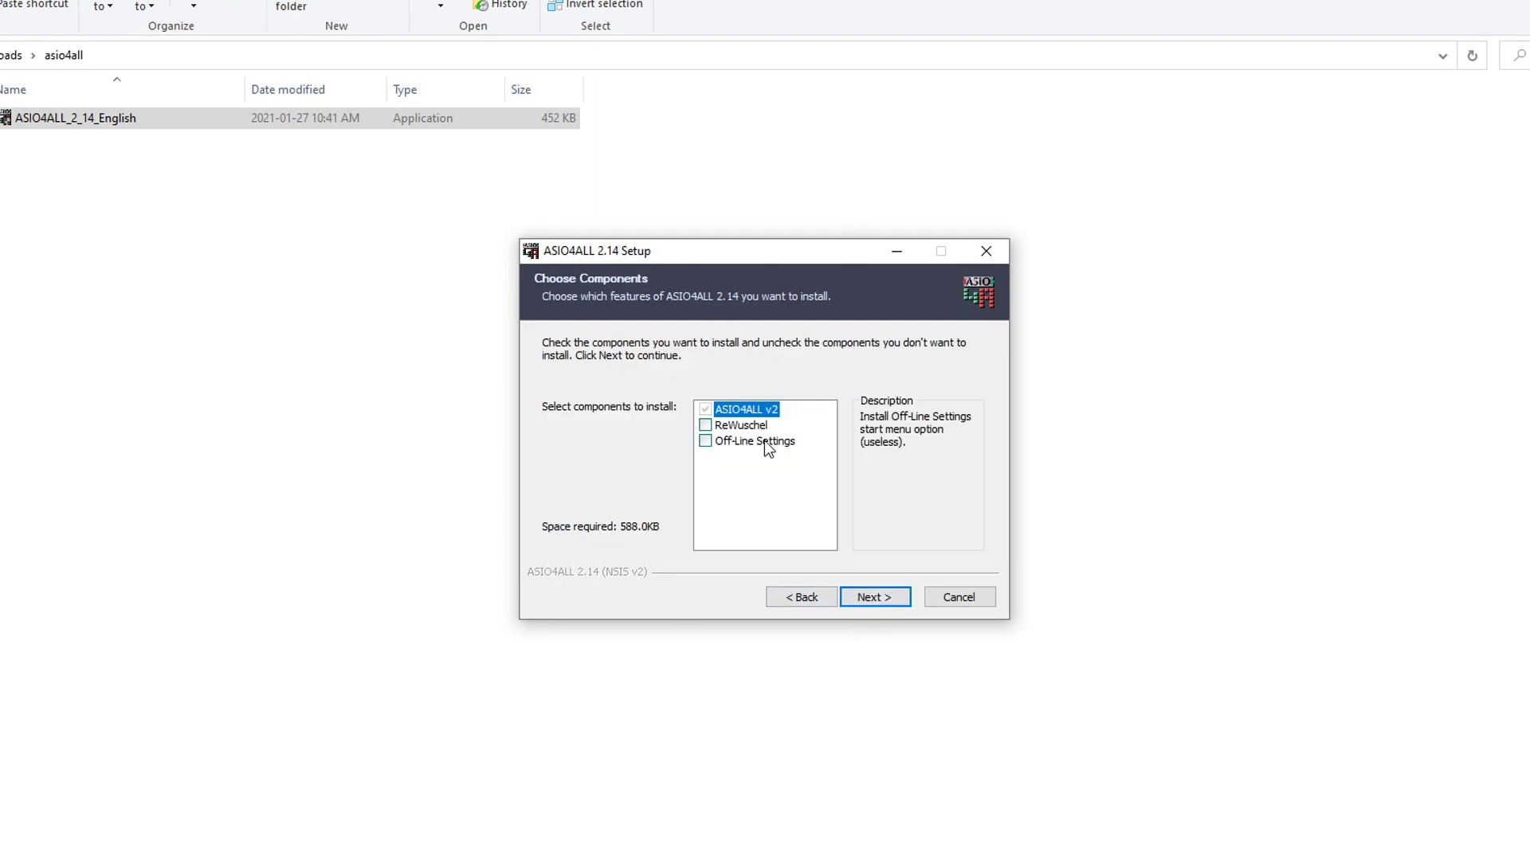
mouse_move(741, 426)
left_click(870, 597)
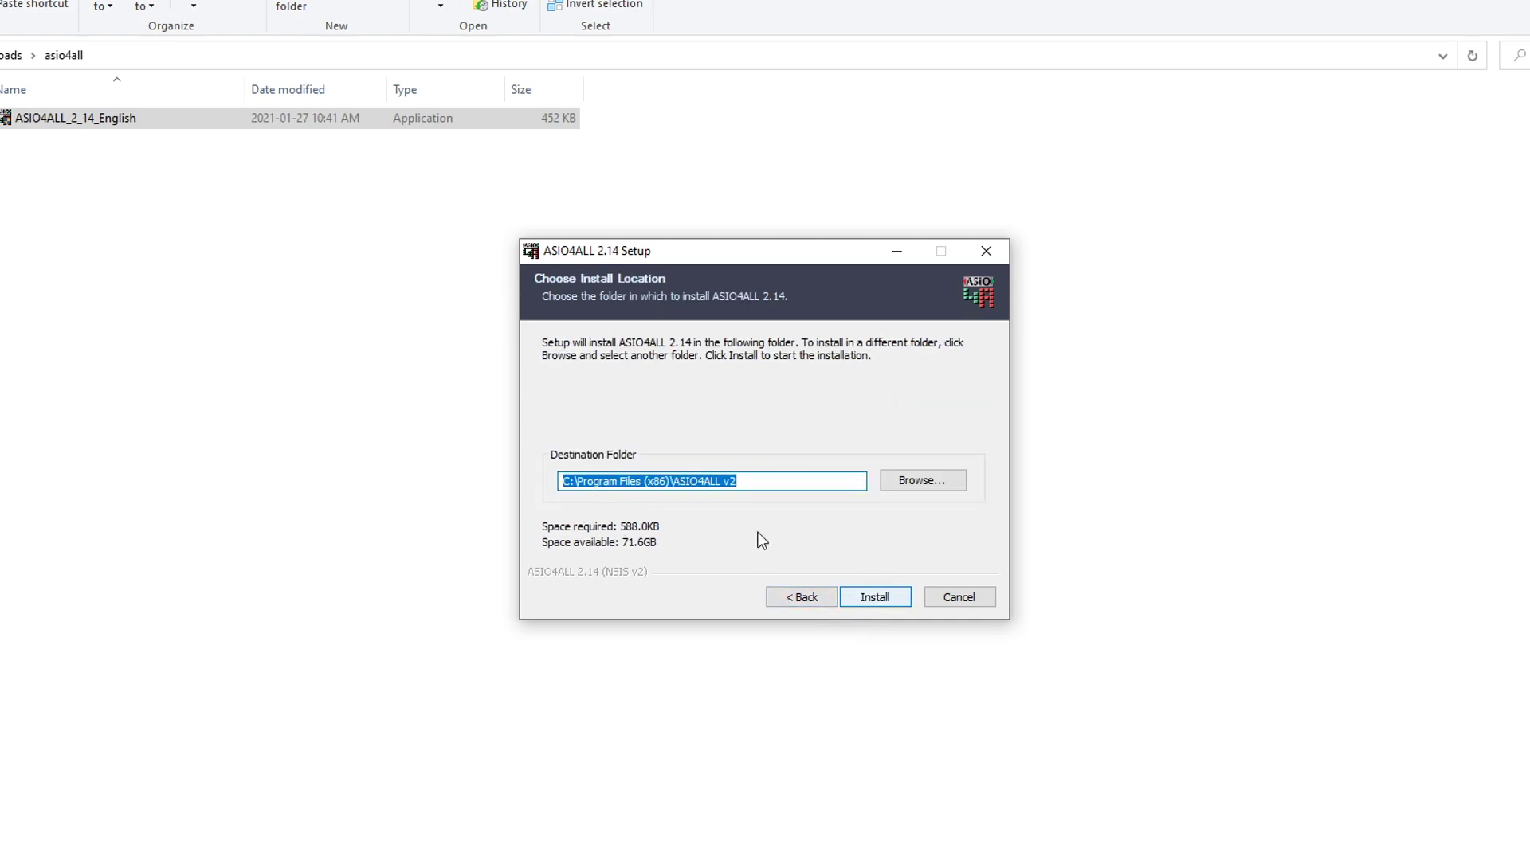
left_click(878, 597)
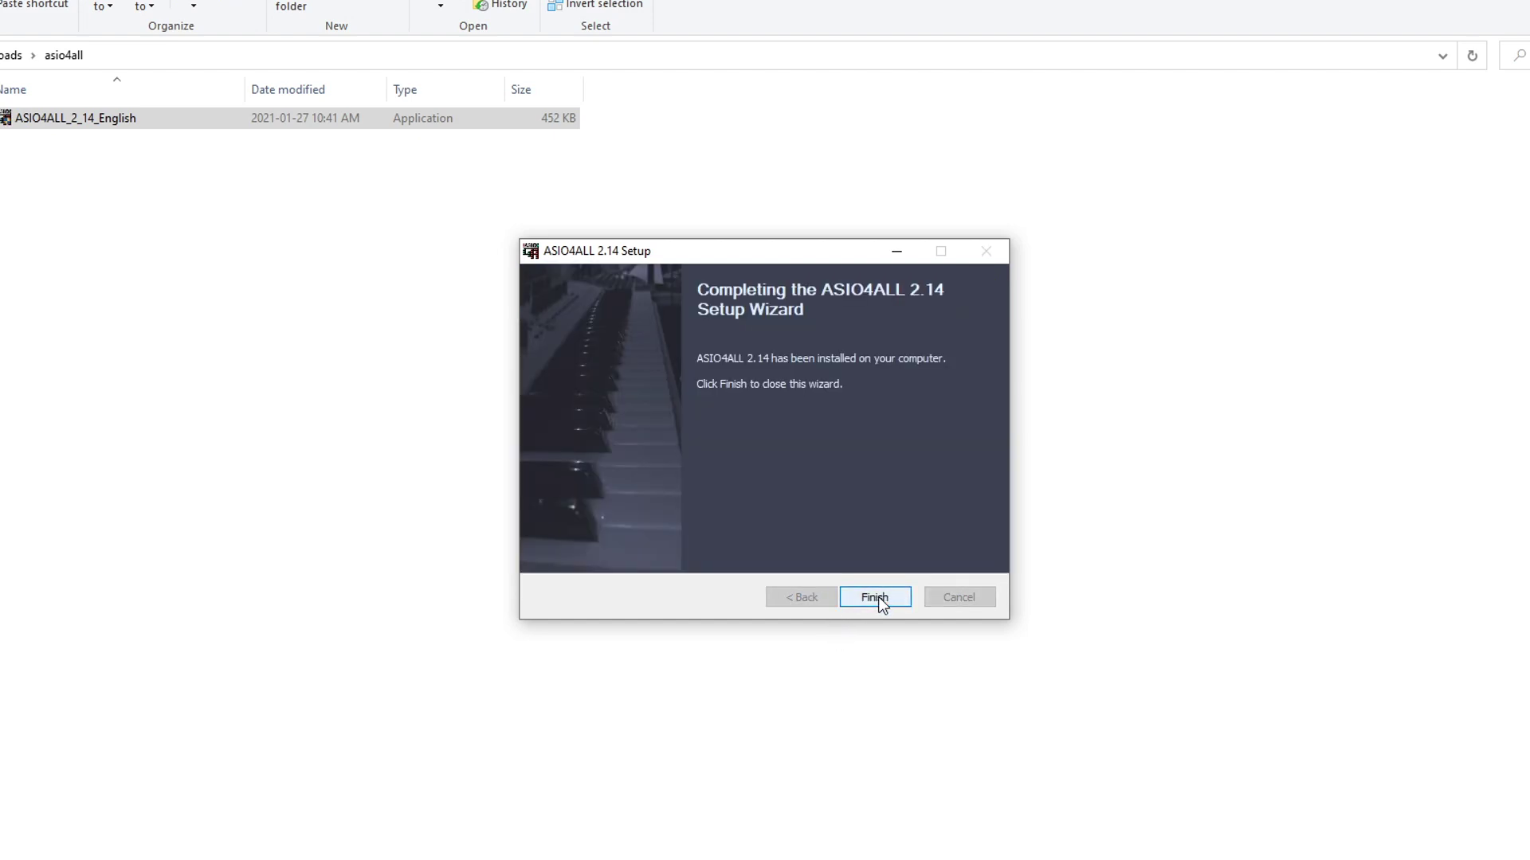
left_click(878, 597)
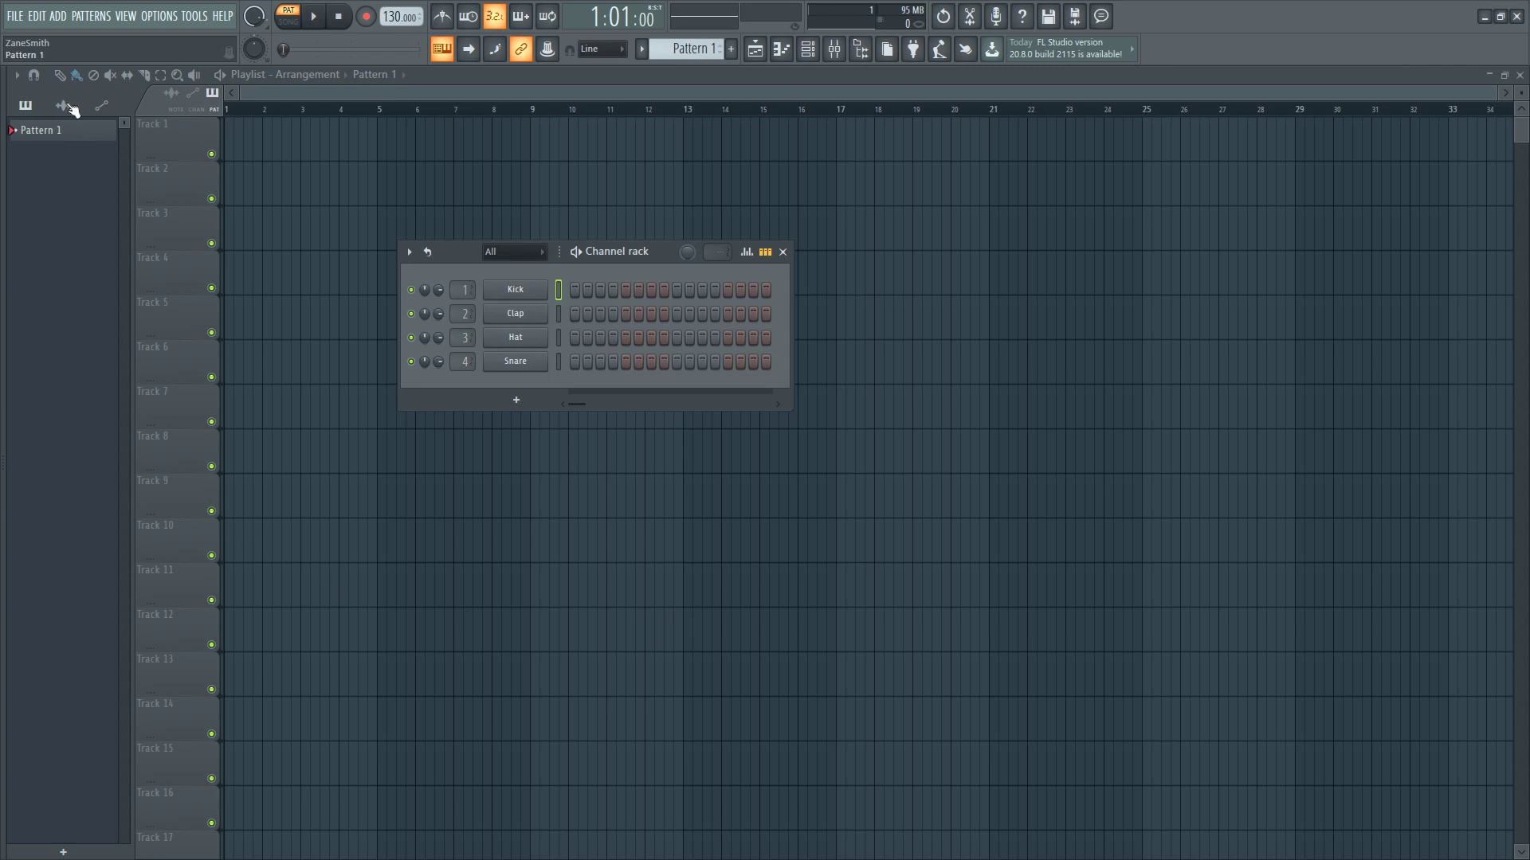
Step: Go to OPTIONS > Audio settings to show the audio device list
left_click(158, 15)
left_click(182, 66)
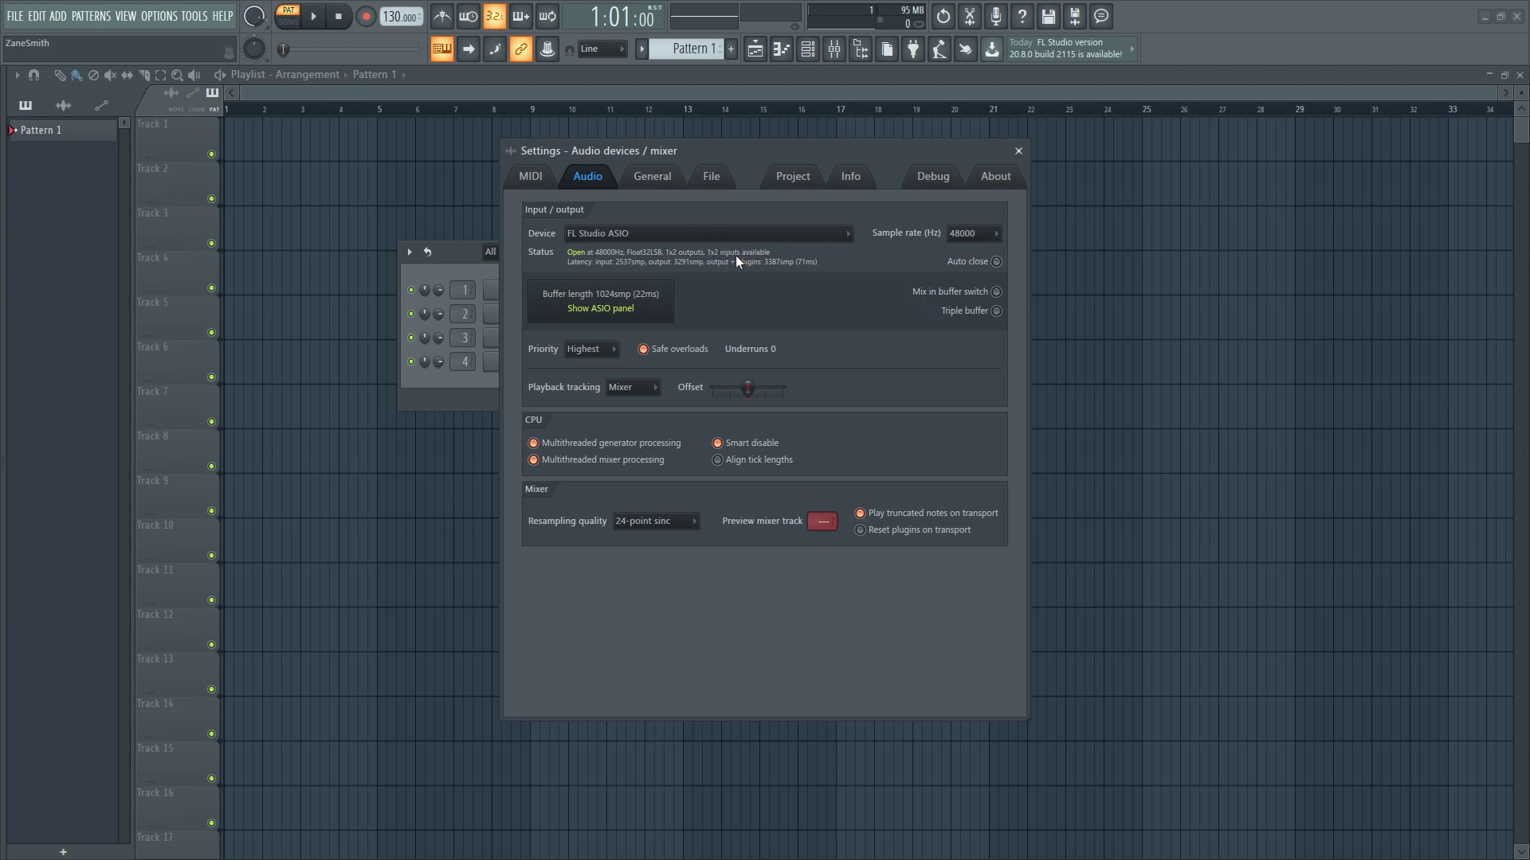
Step: Select ASIO4ALL v2 as the audio device and show its ASIO panel
left_click(615, 234)
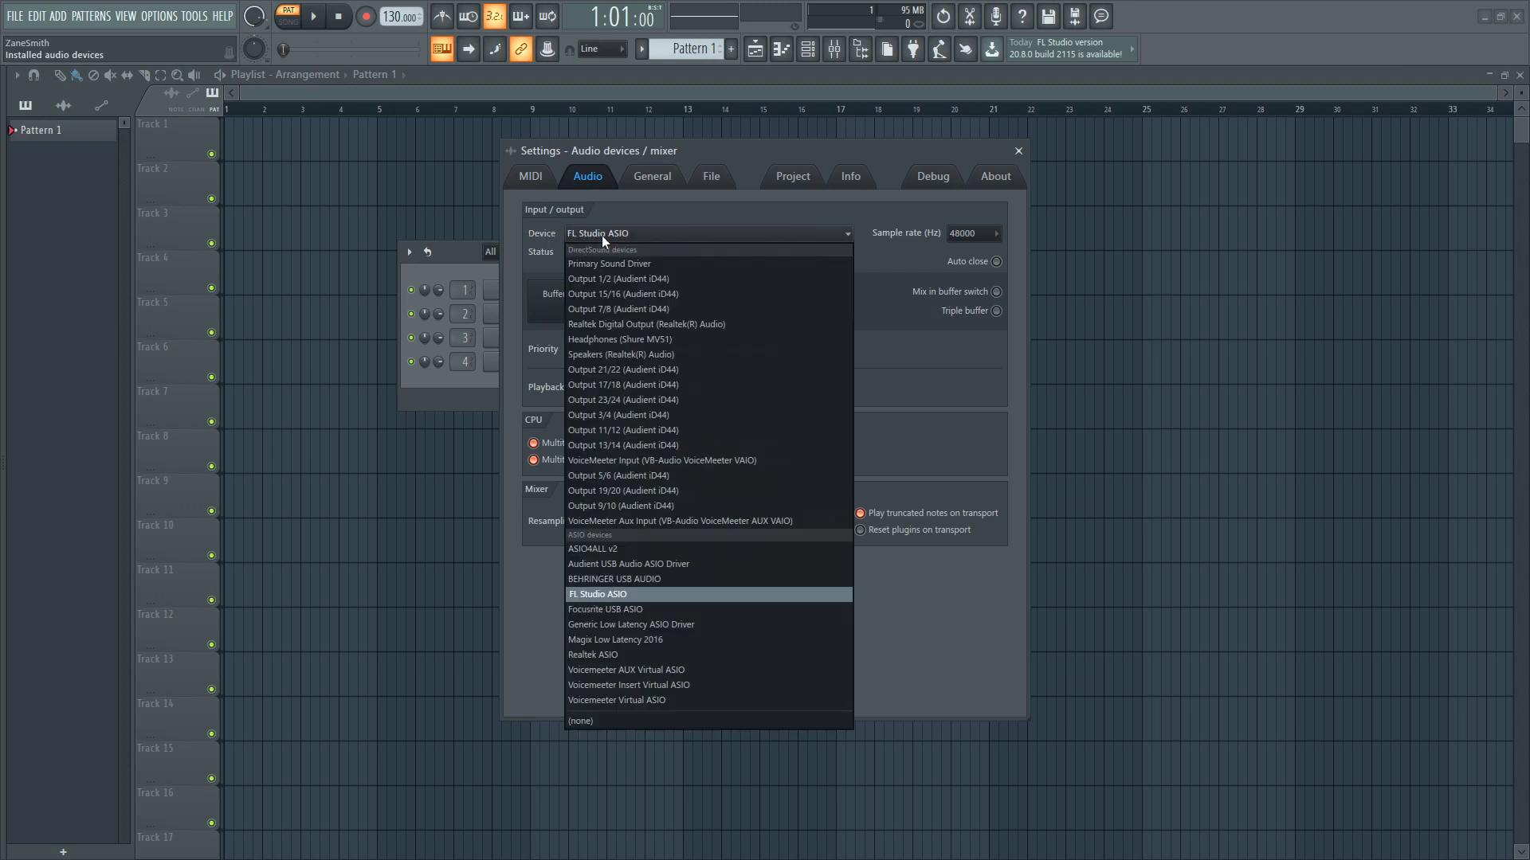
left_click(582, 551)
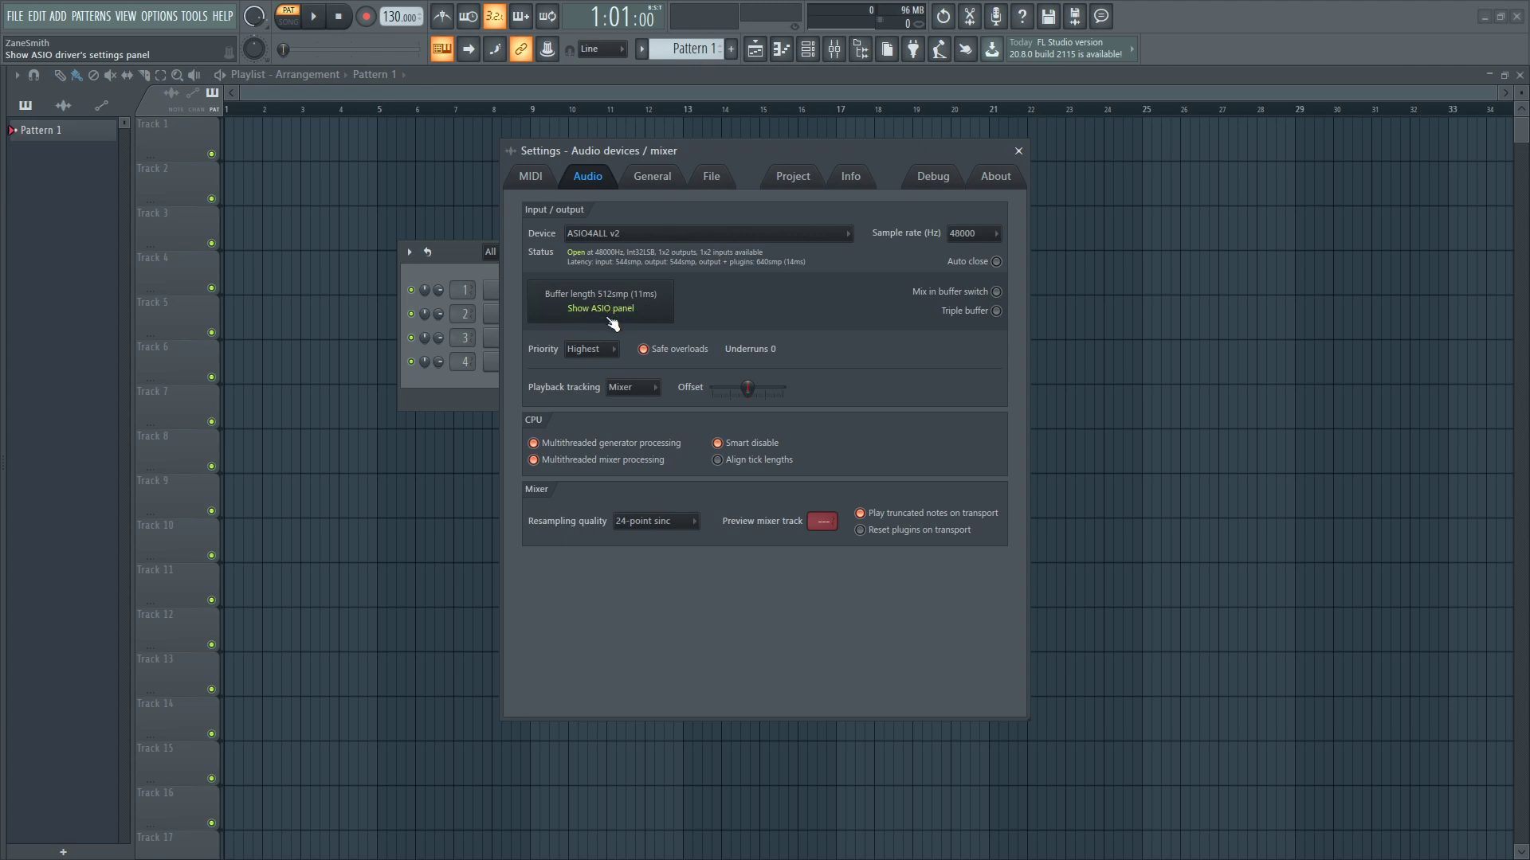
left_click(611, 309)
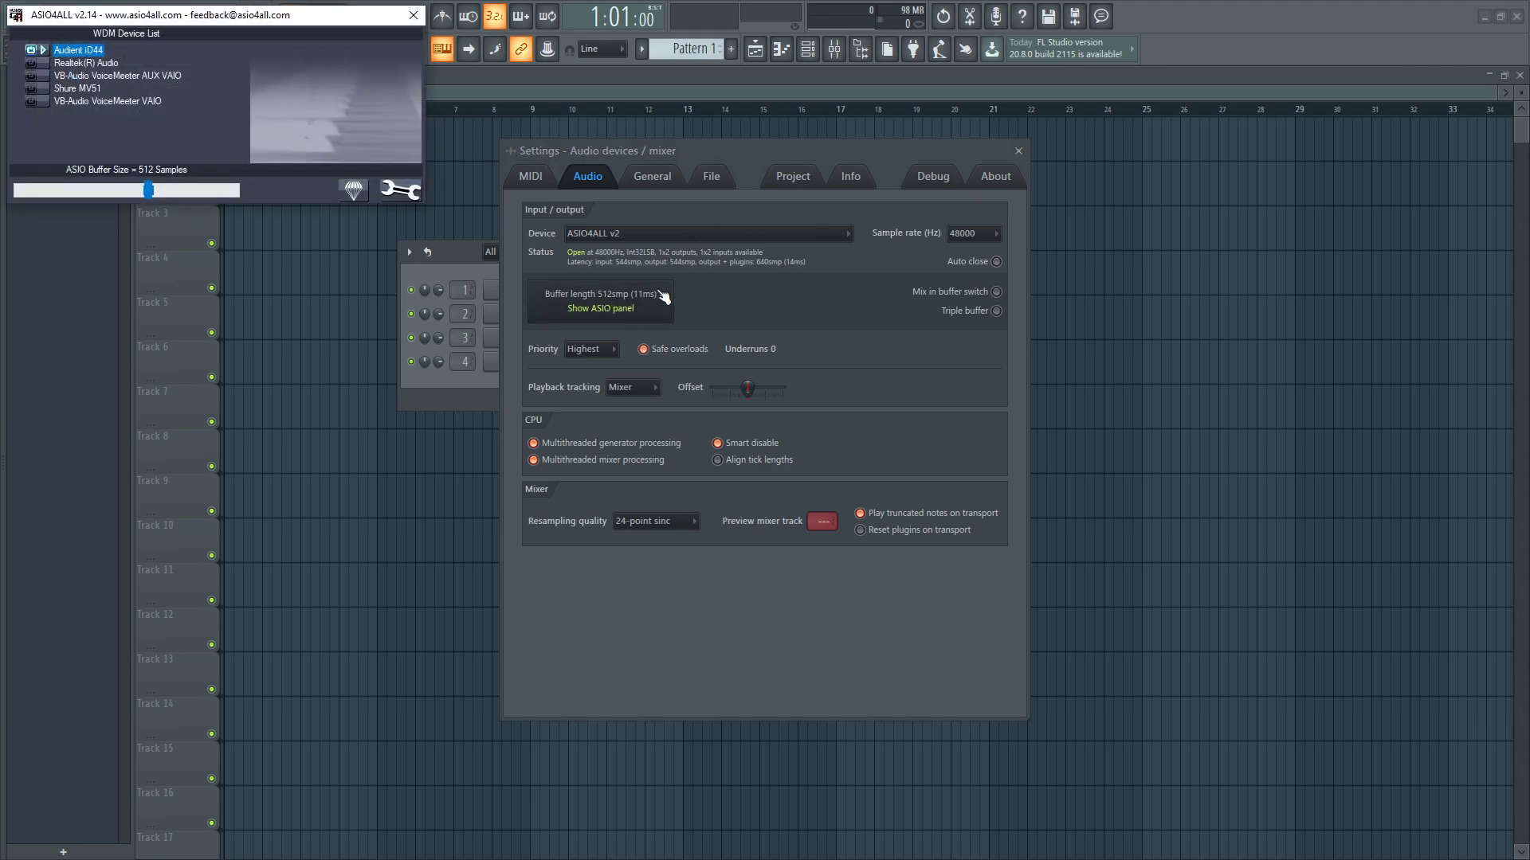
Step: Centre the panel, power on Realtek(R) Audio, reveal extra options and expand its channels
left_click_drag(280, 14, 787, 261)
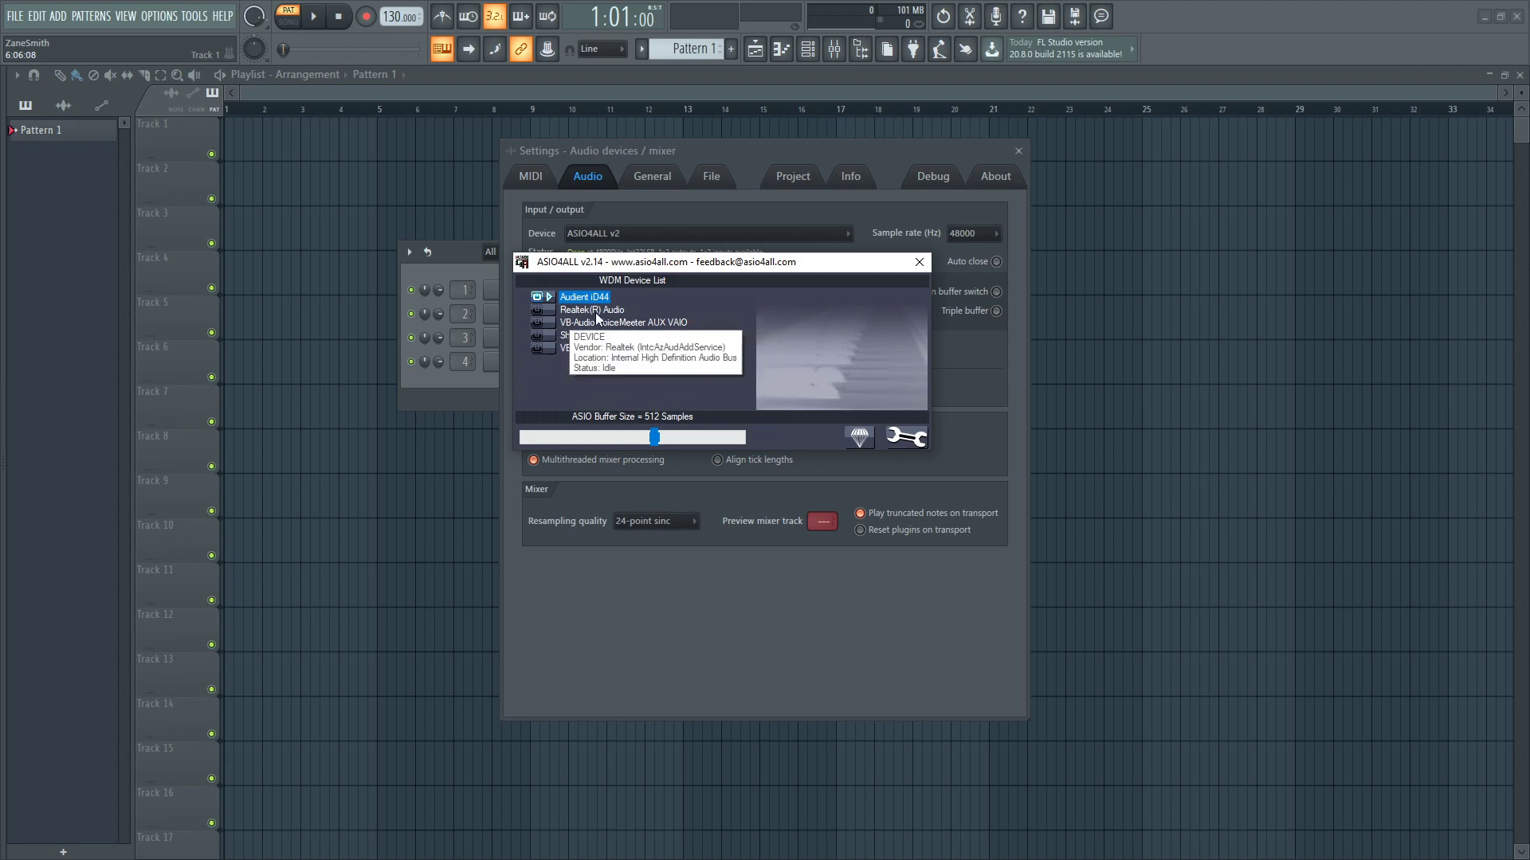
mouse_move(540, 314)
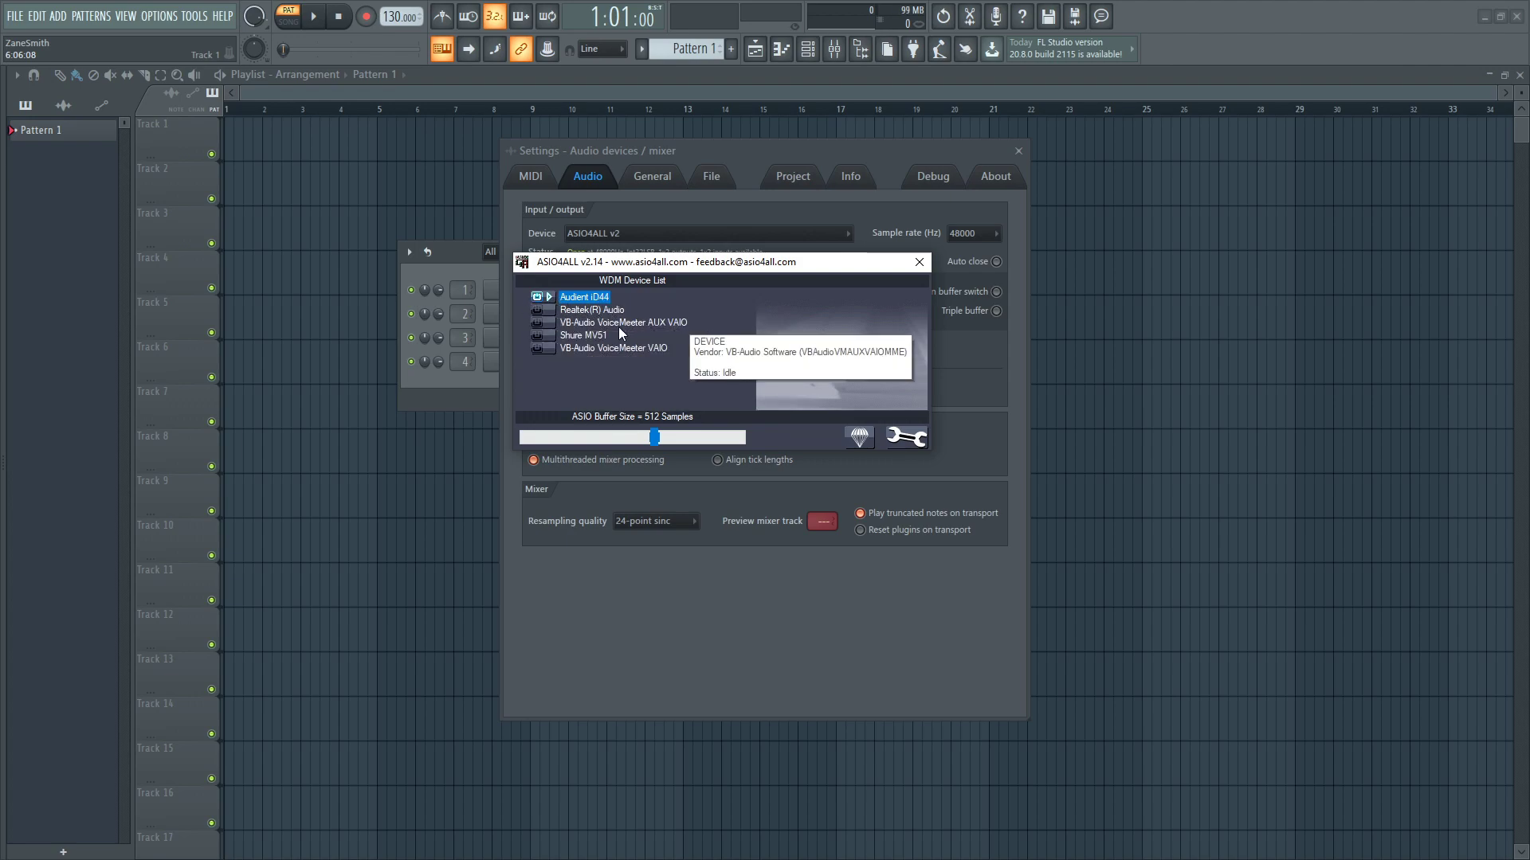
left_click(540, 312)
left_click(540, 312)
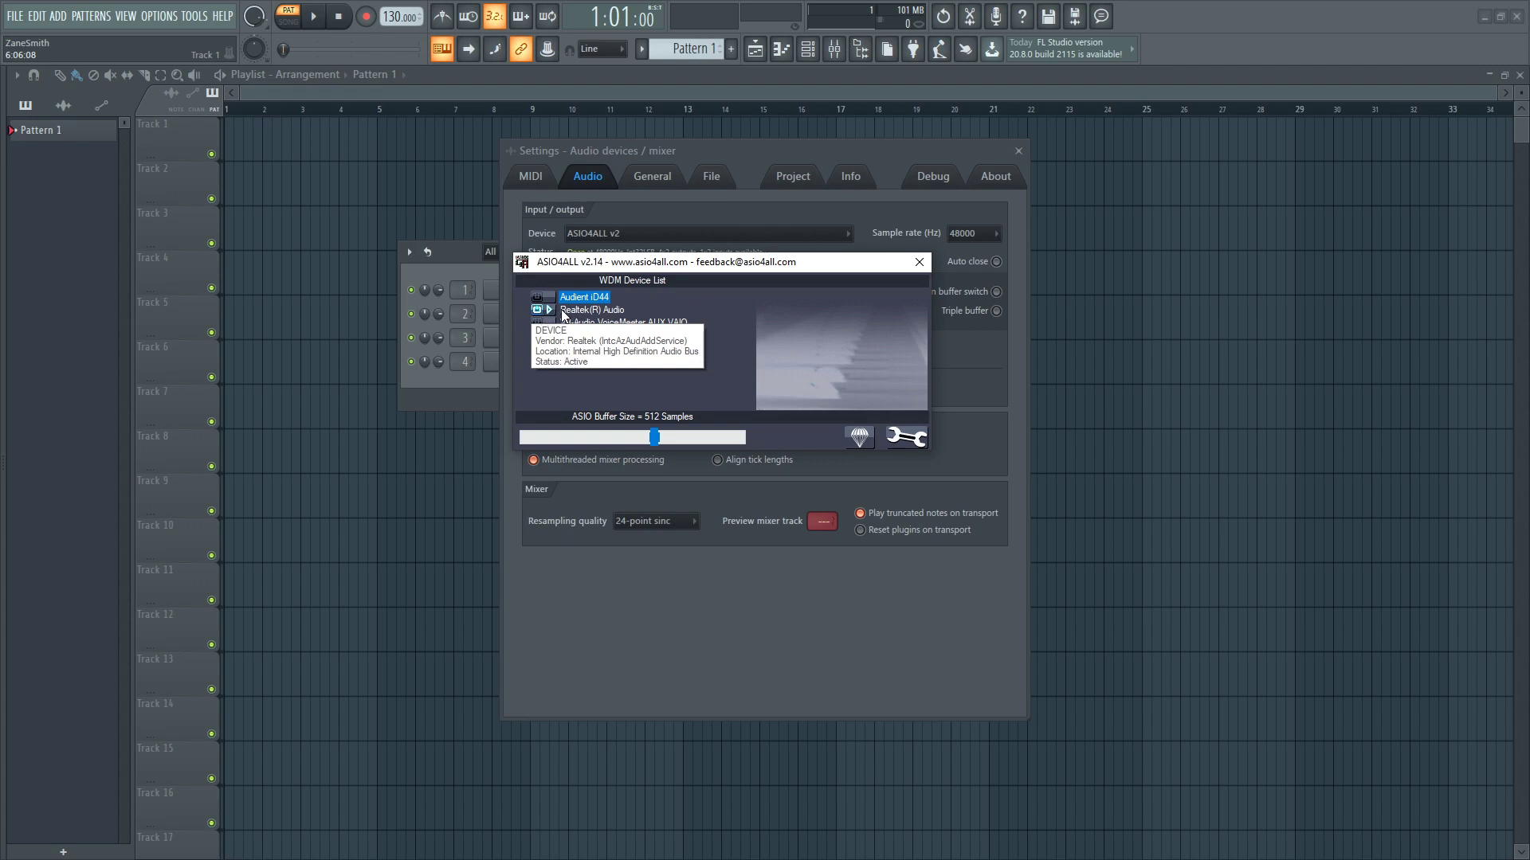
left_click(902, 438)
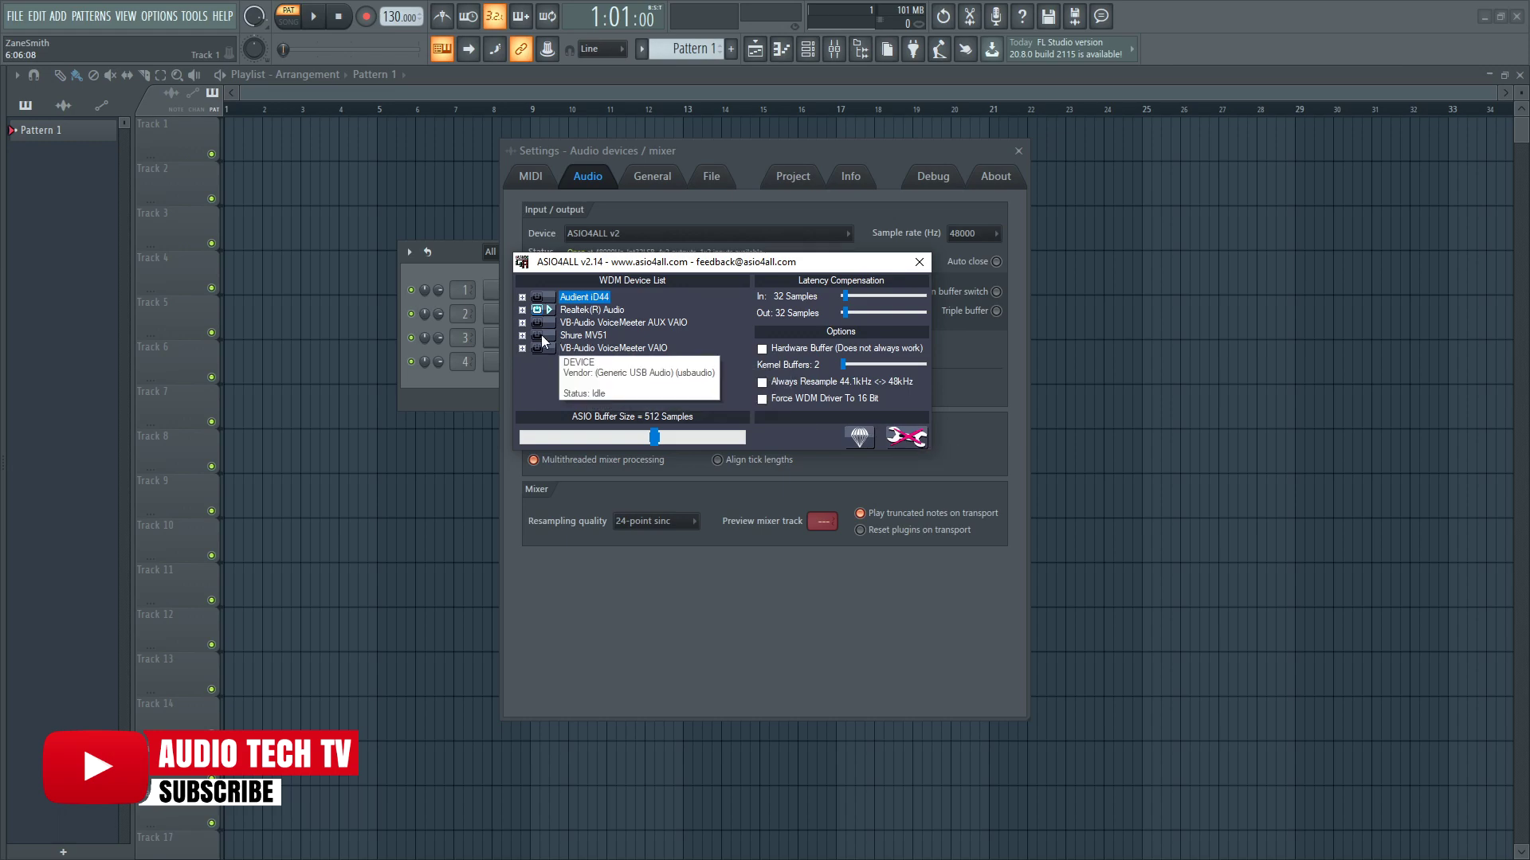
left_click(520, 309)
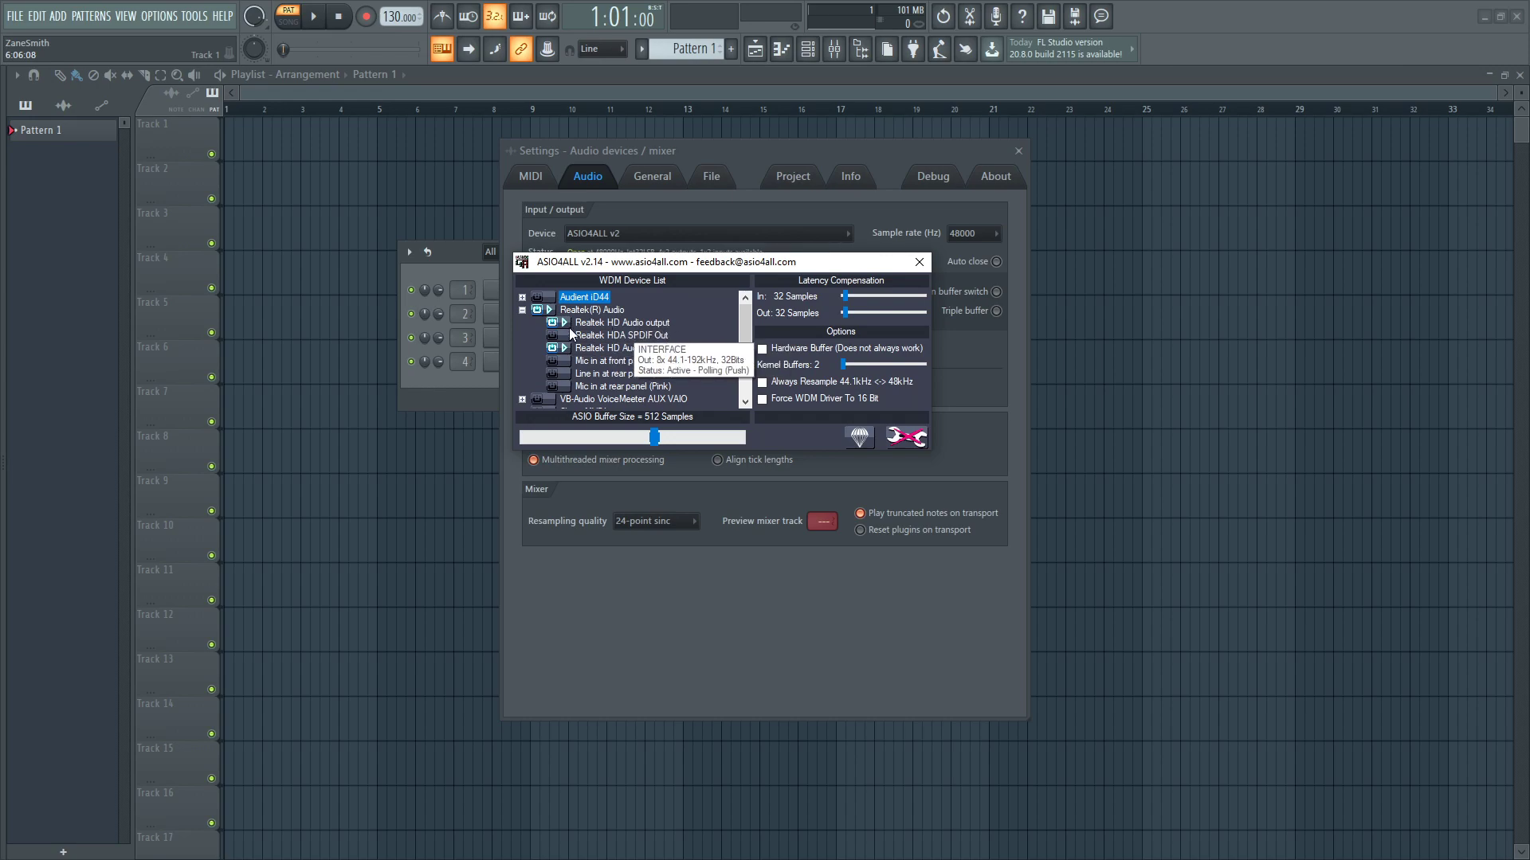
mouse_move(622, 324)
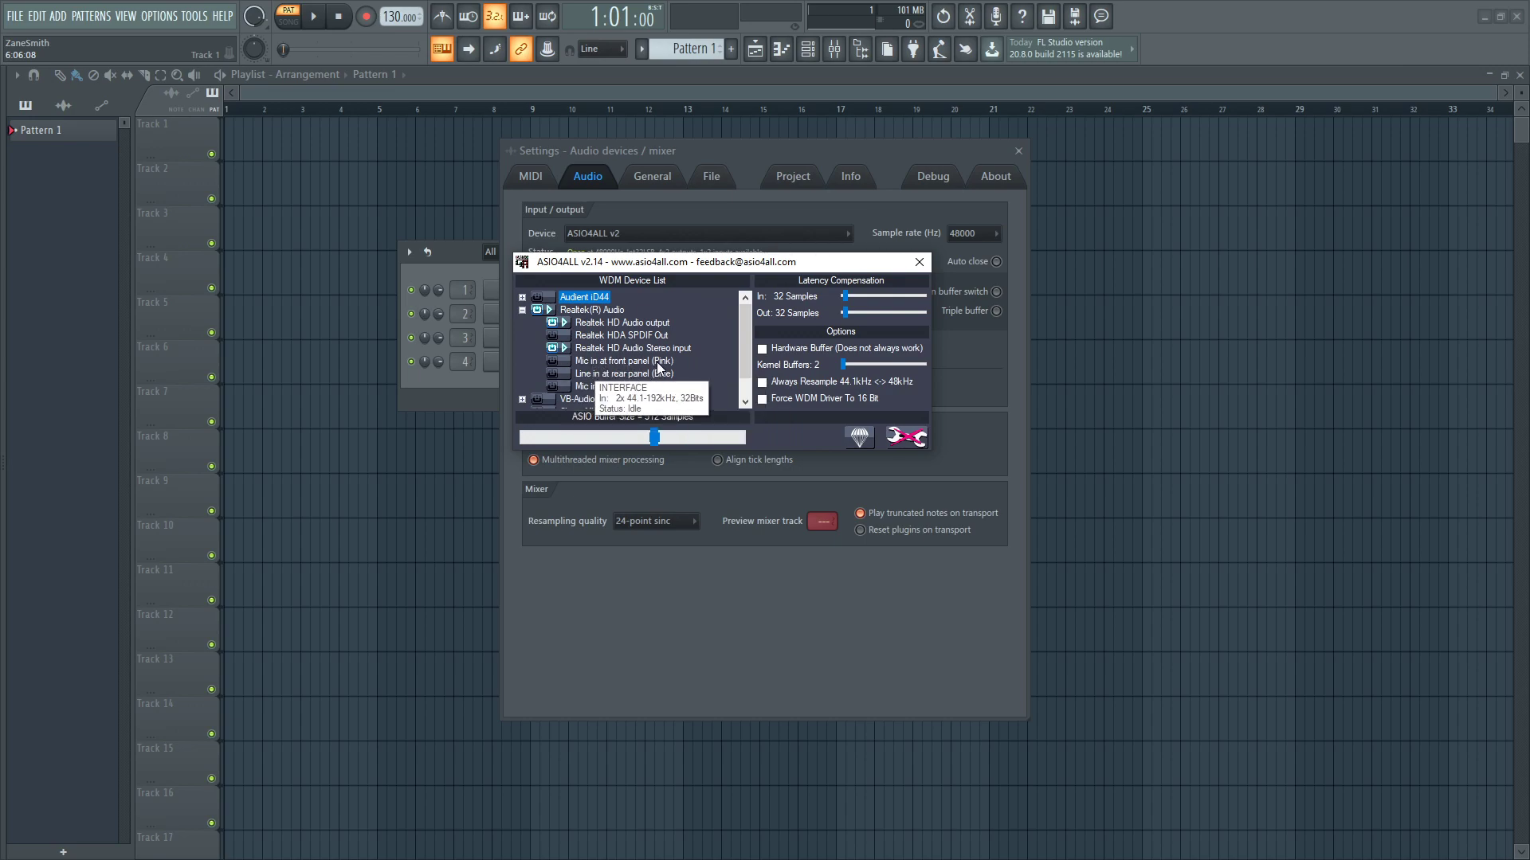
mouse_move(623, 385)
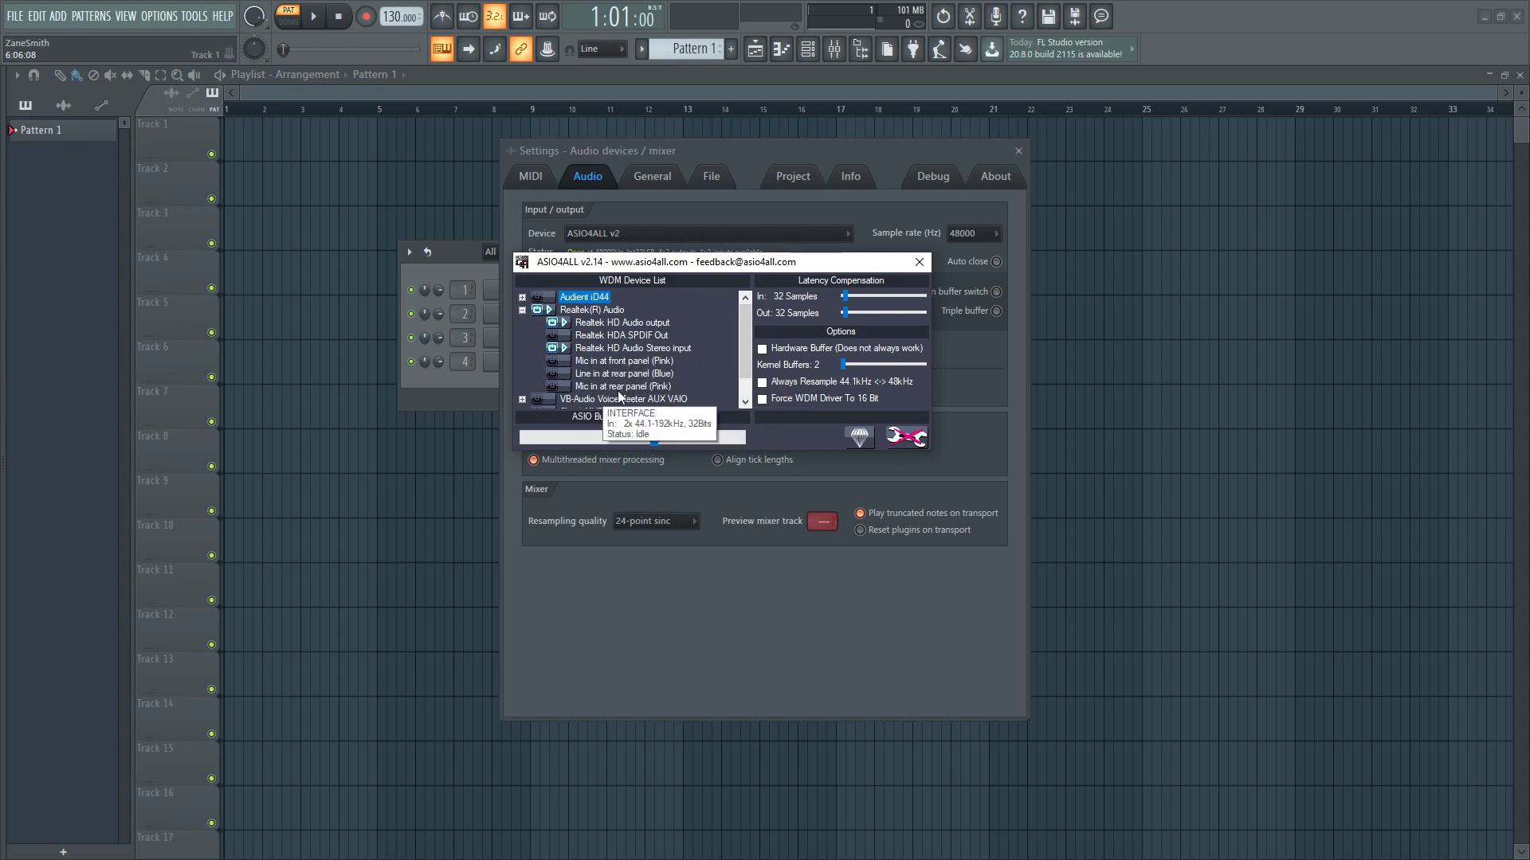
Step: Power on the front panel pink mic input under Realtek(R) Audio
left_click(553, 361)
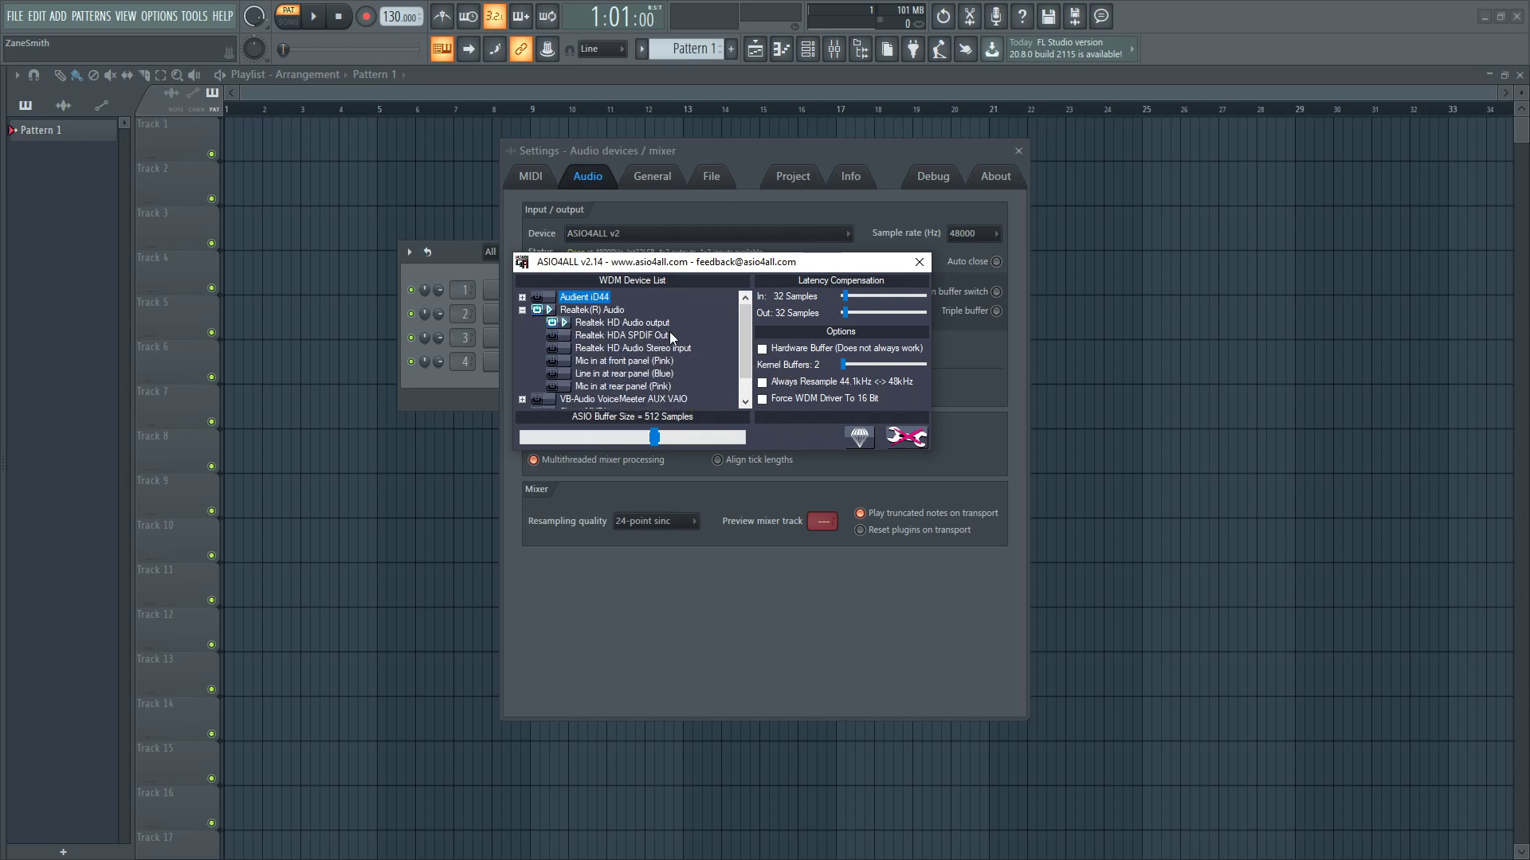
left_click(522, 310)
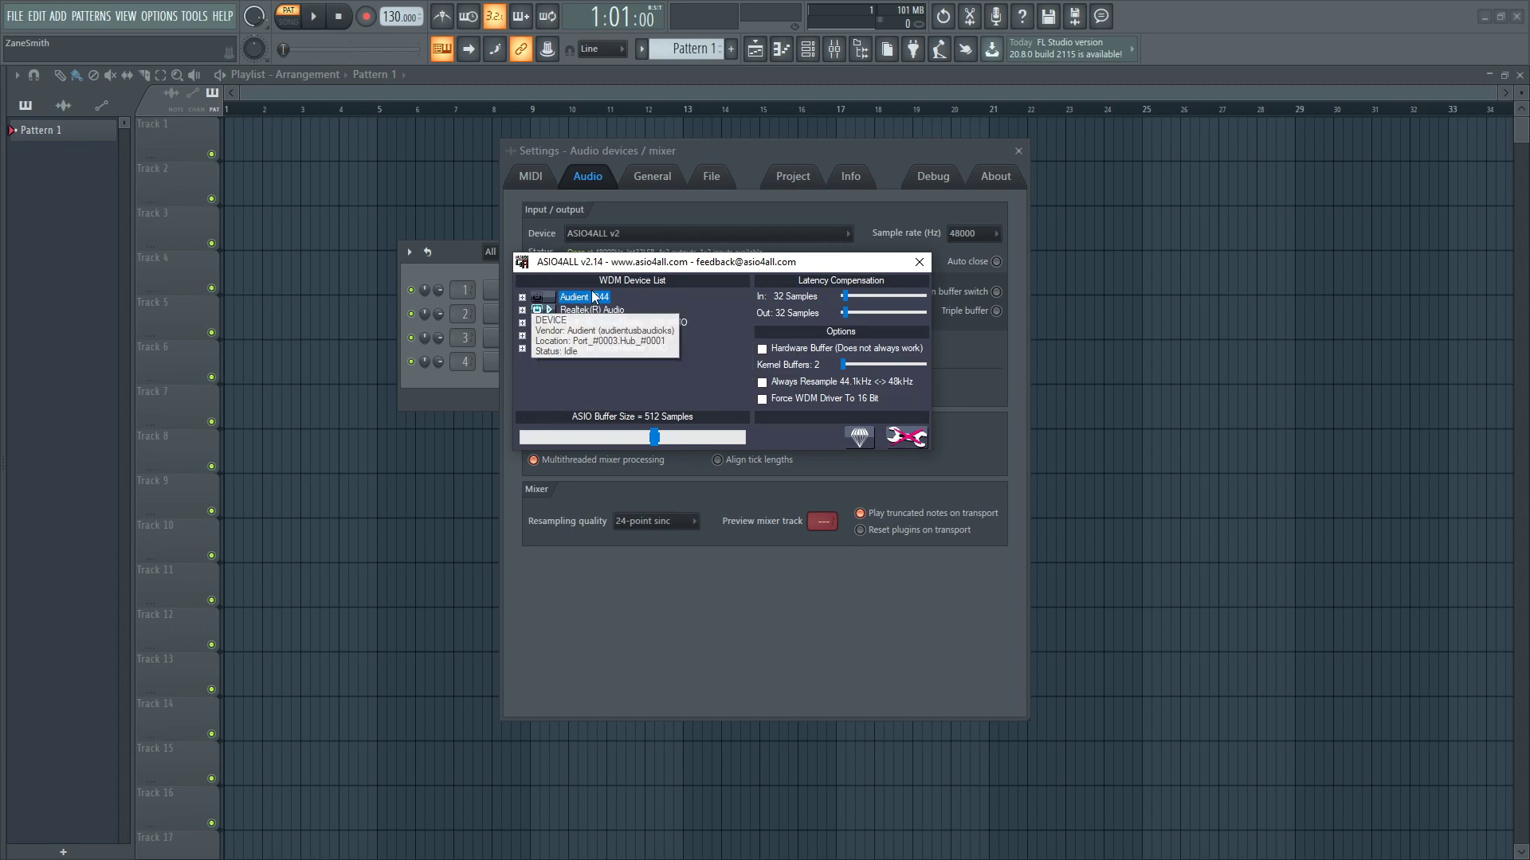
left_click(521, 298)
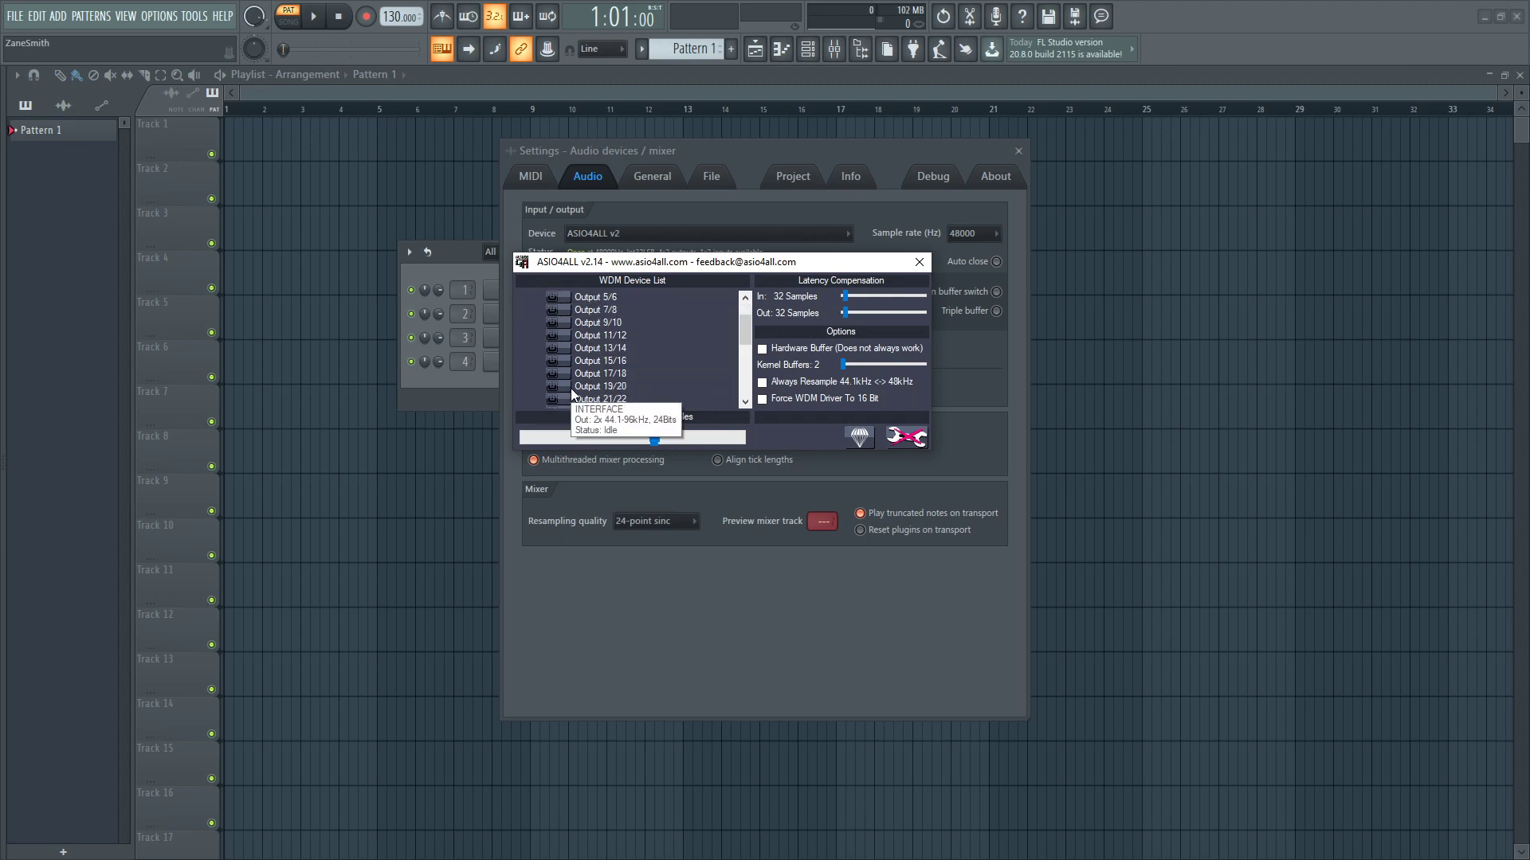
scroll(574, 359, "down", 5)
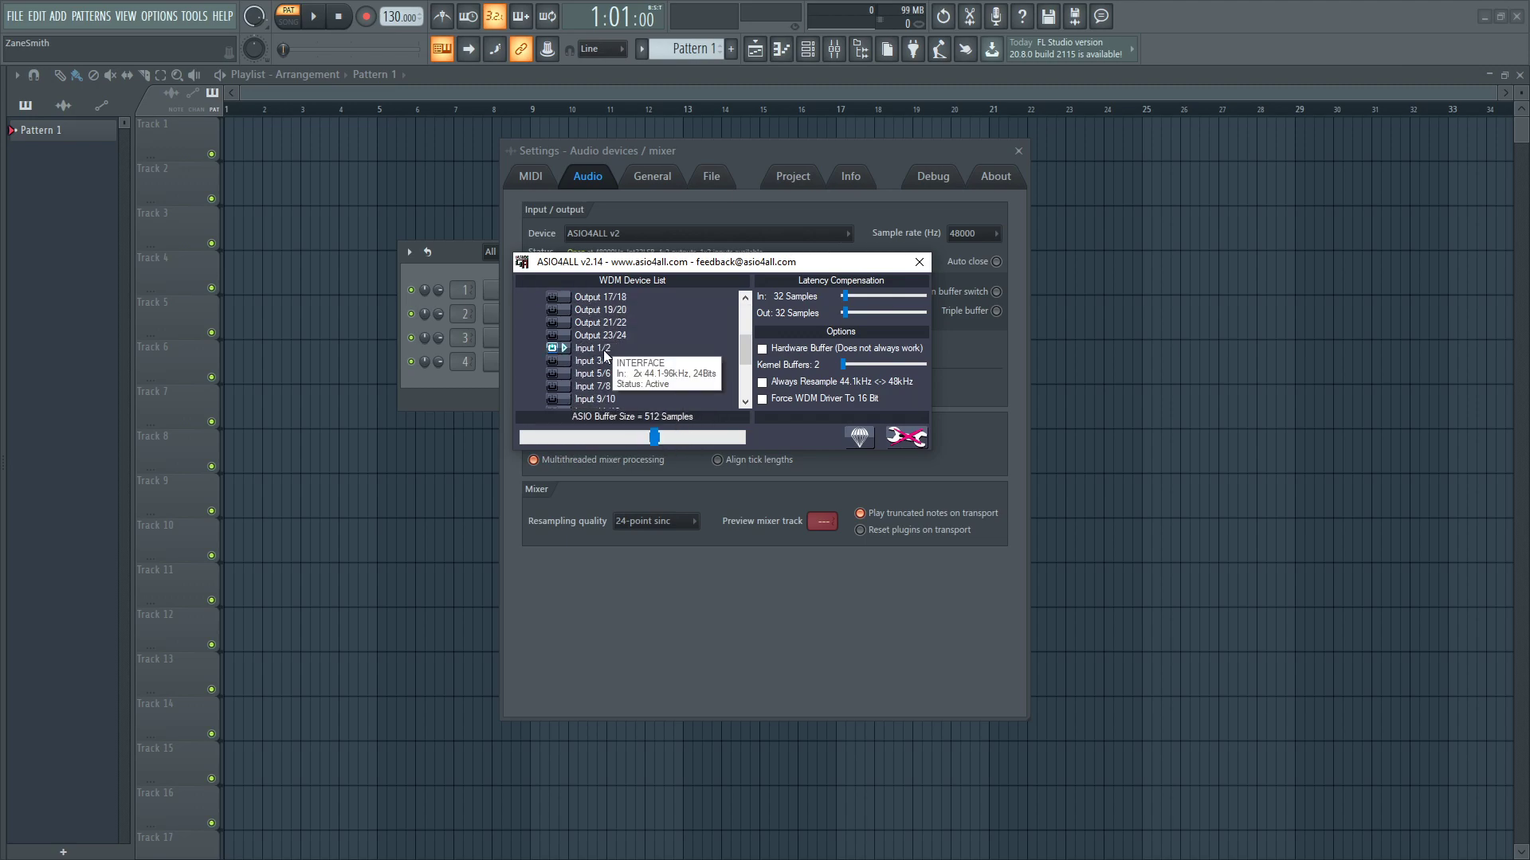
scroll(622, 359, "up", 3)
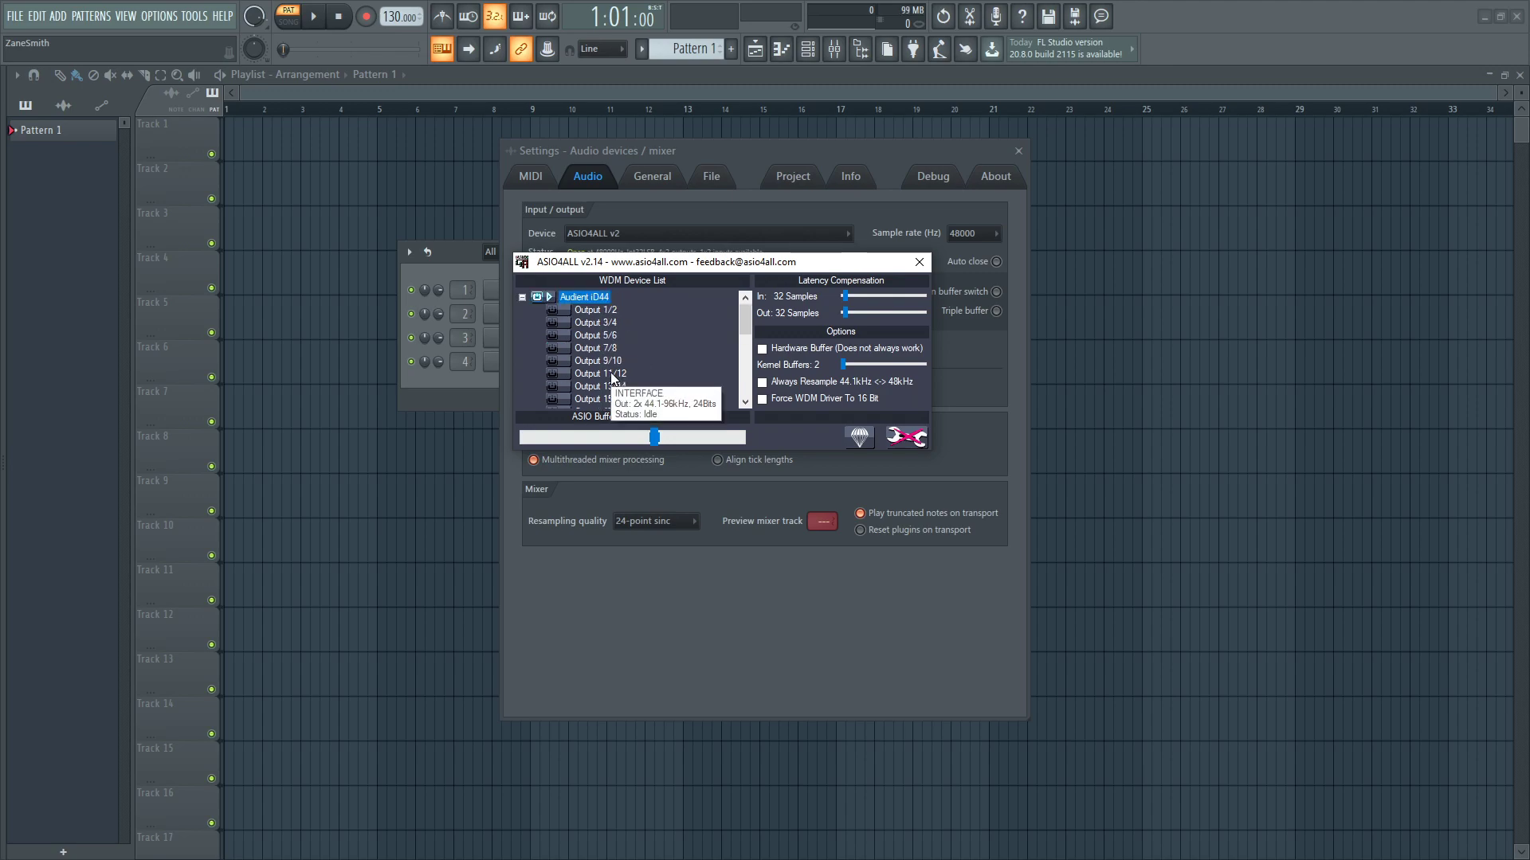
scroll(612, 381, "down", 3)
scroll(612, 377, "up", 3)
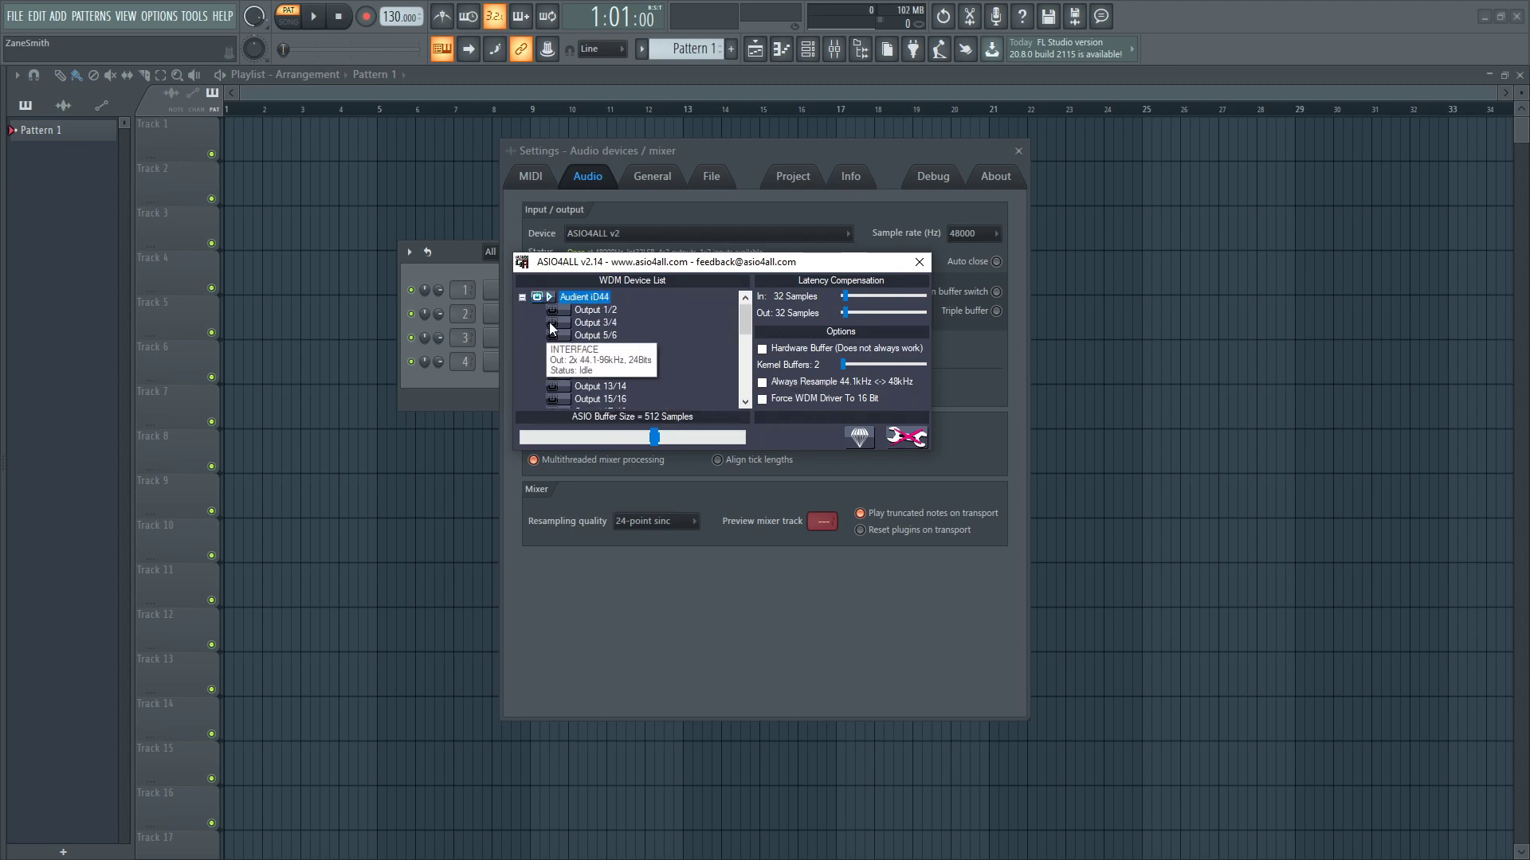
scroll(574, 347, "up", 5)
left_click(522, 297)
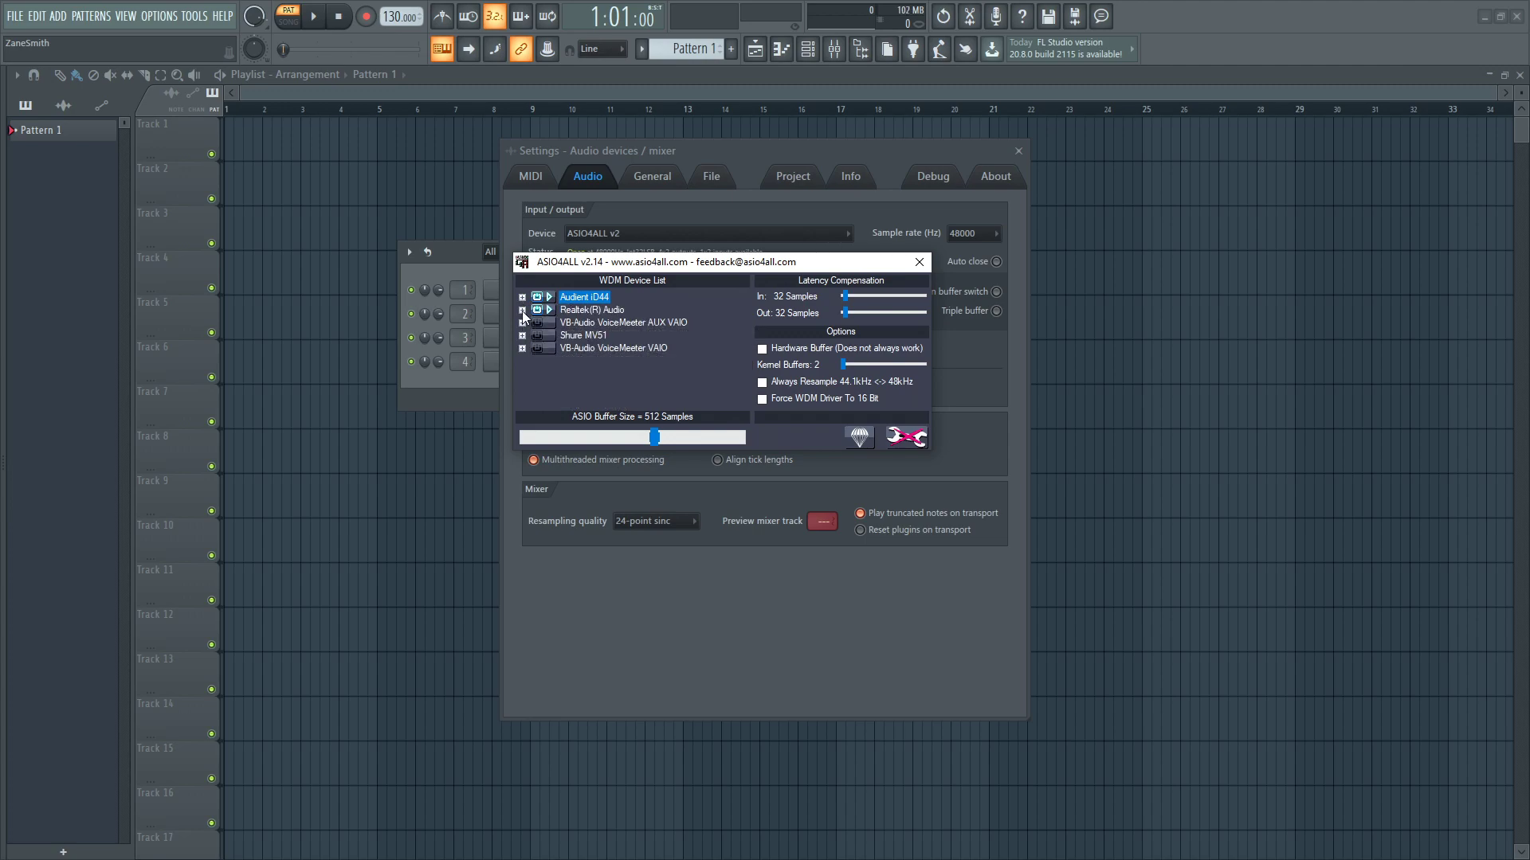
left_click(522, 309)
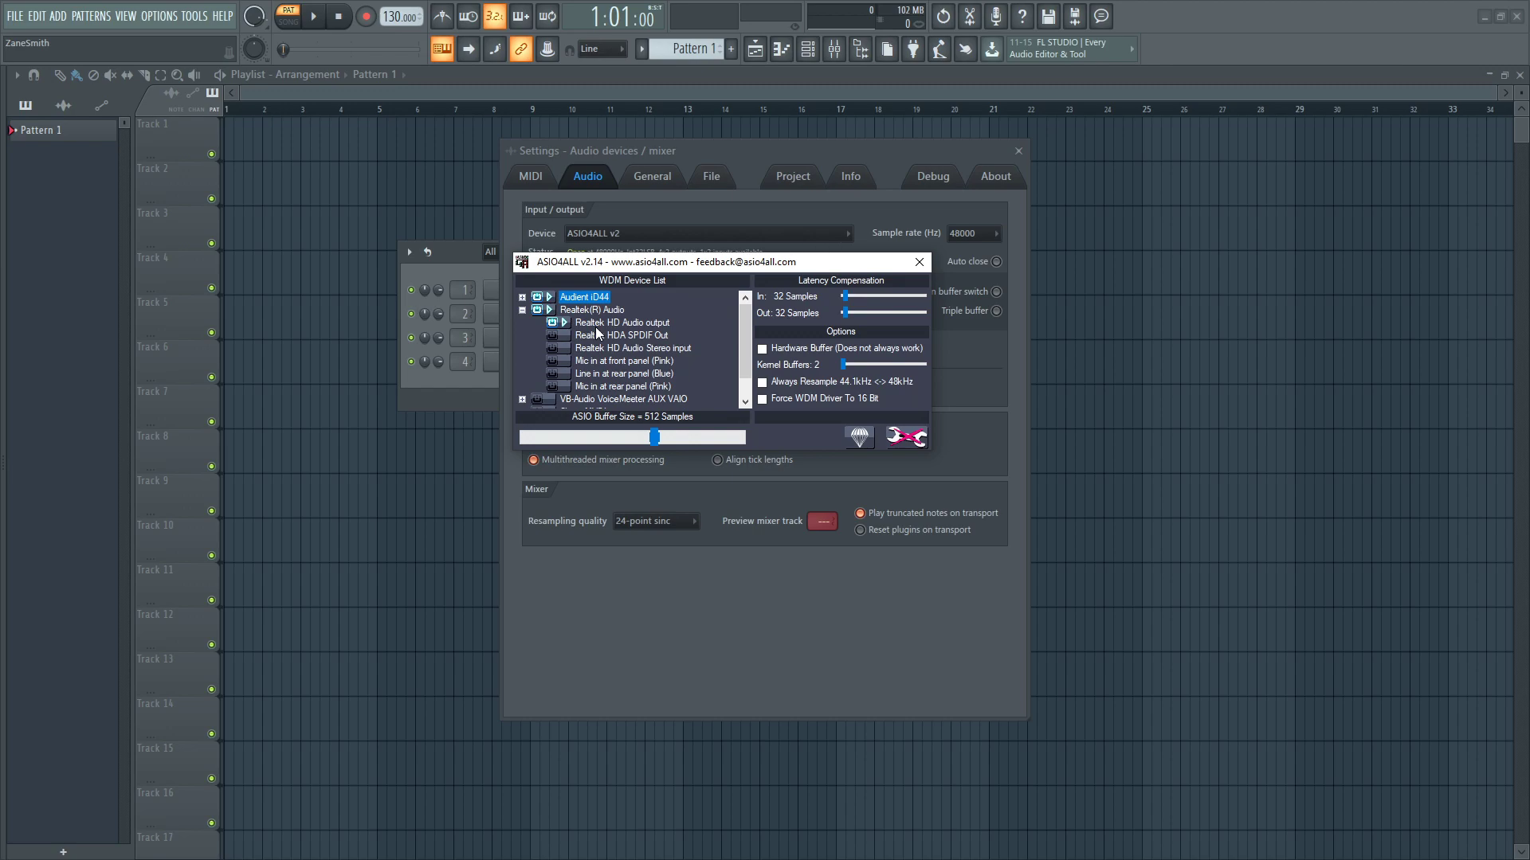
mouse_move(622, 361)
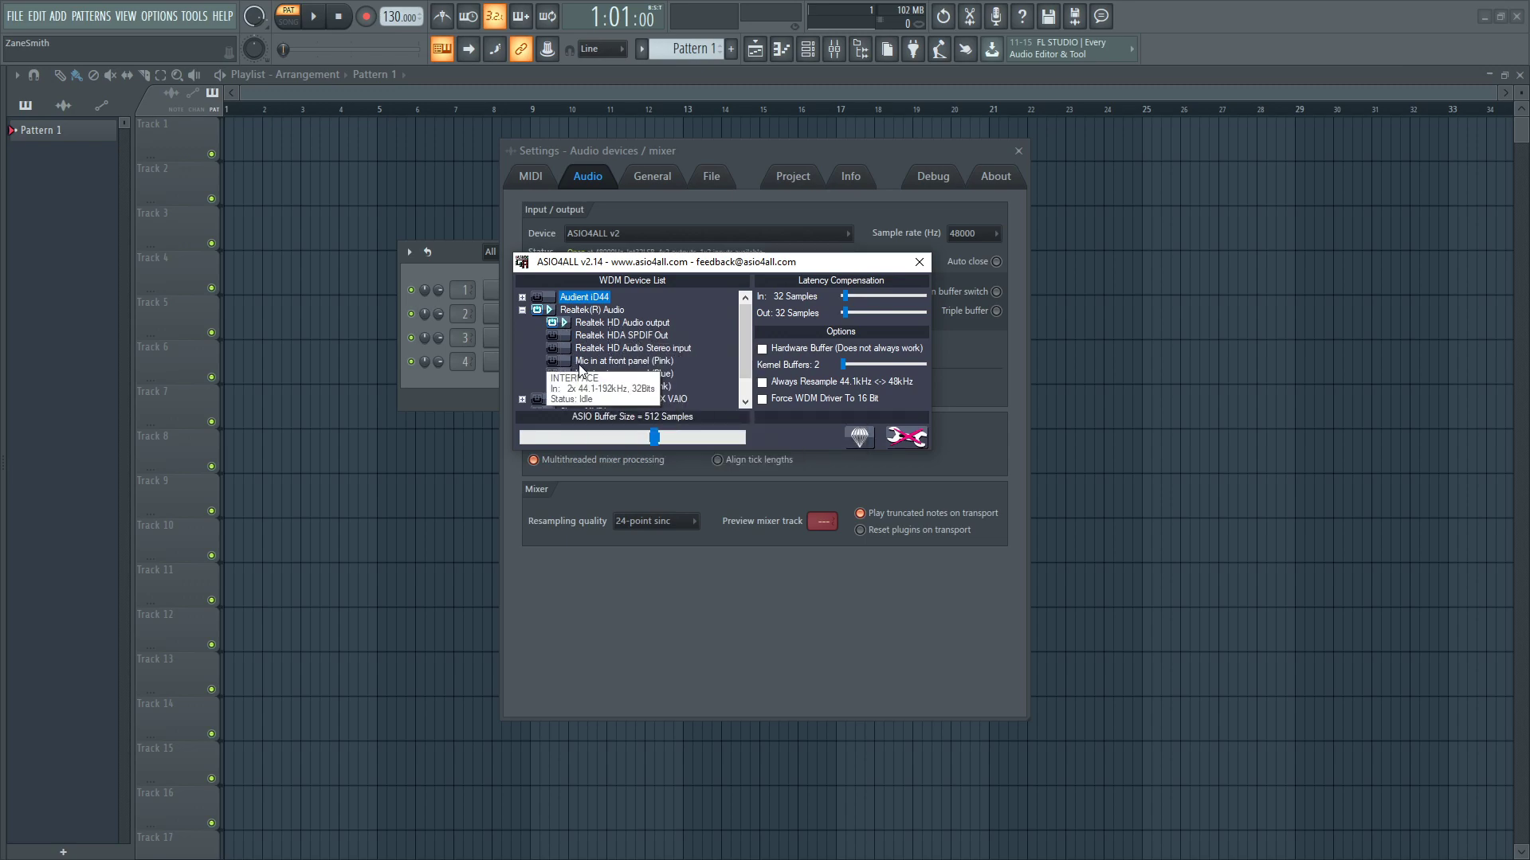
Step: Switch on the 'Mic in at front panel (Pink)' input of Realtek(R) Audio
left_click(554, 360)
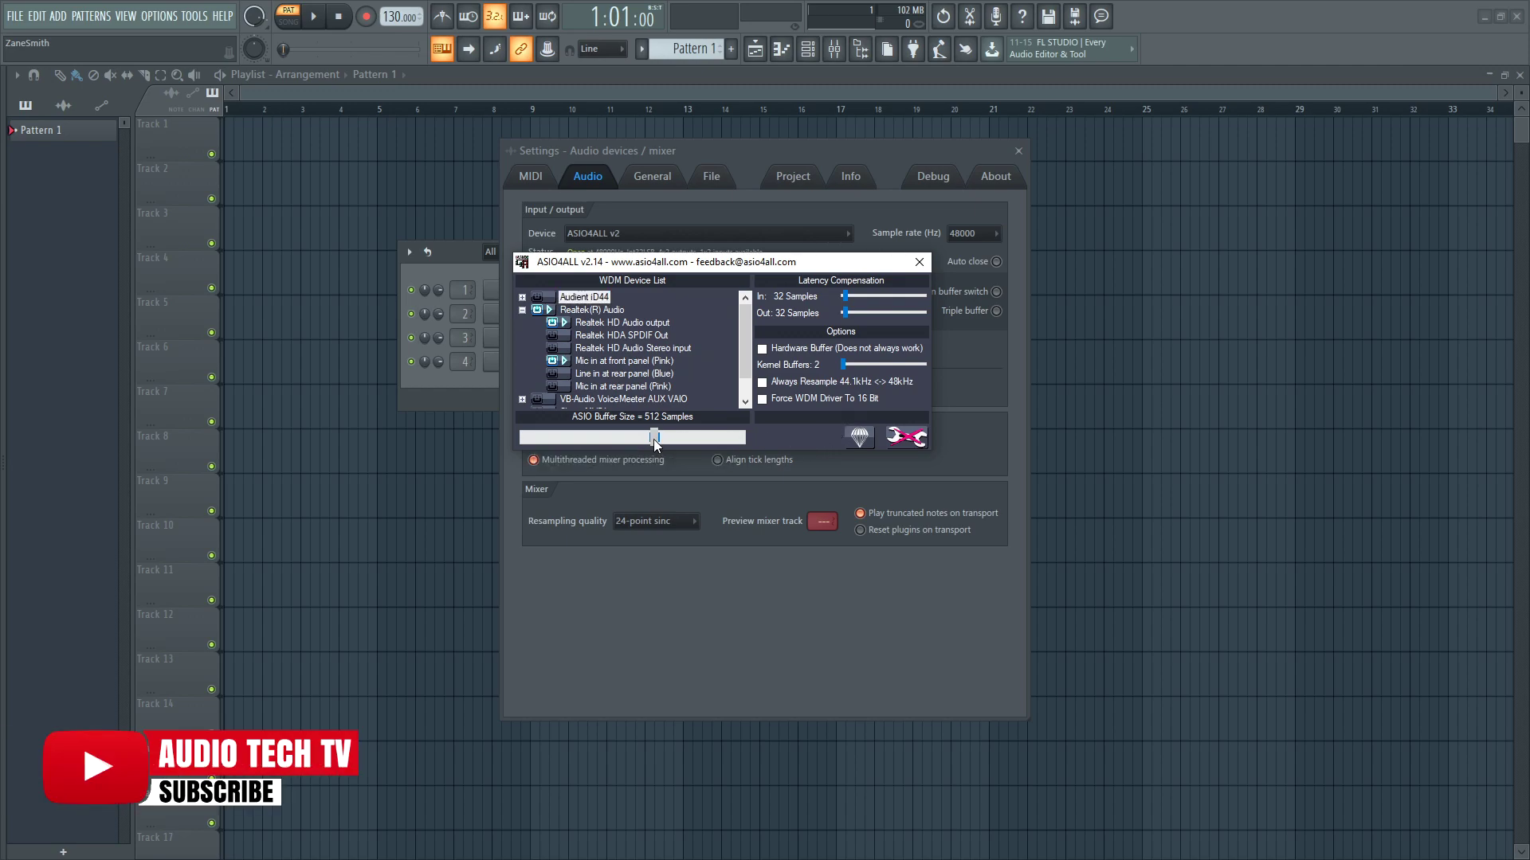
Step: Reduce the ASIO buffer size slider from 512 samples toward 128 samples
left_click_drag(655, 445, 566, 449)
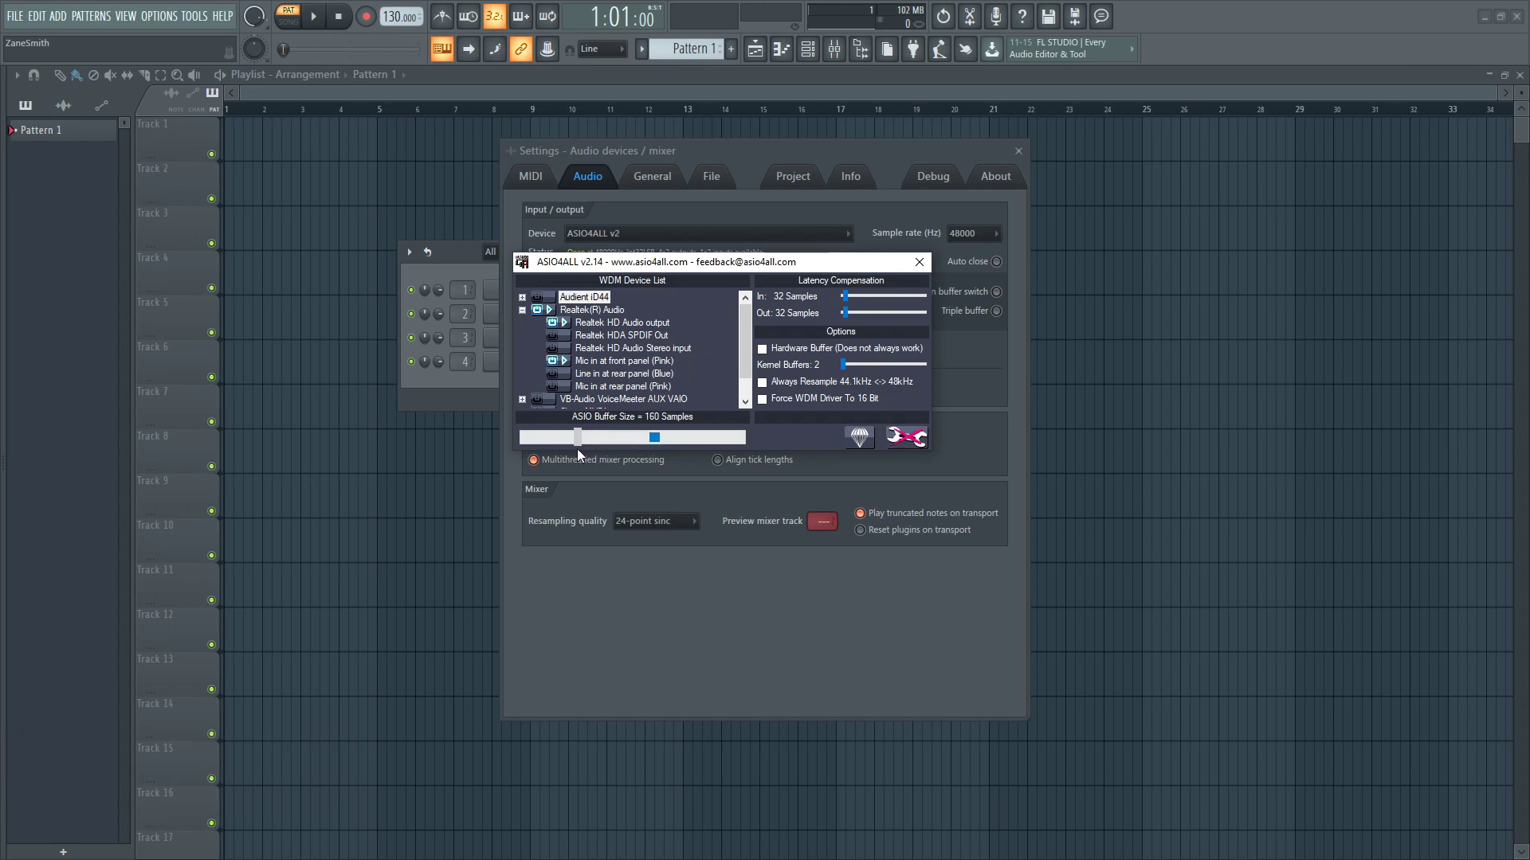